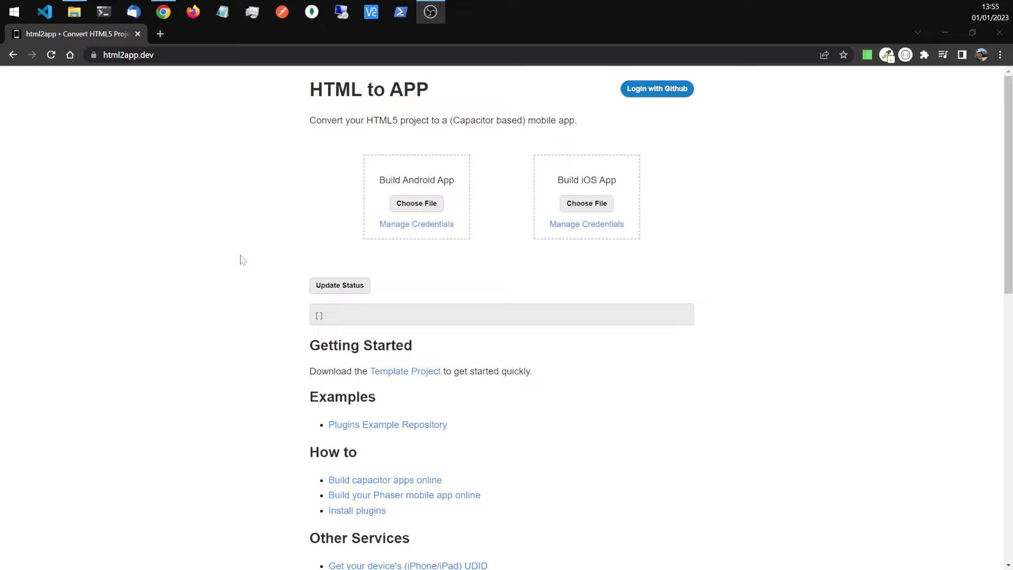
Step: Zoom the page to 110% and sign in with Github to load the build history
left_click_drag(311, 87, 340, 140)
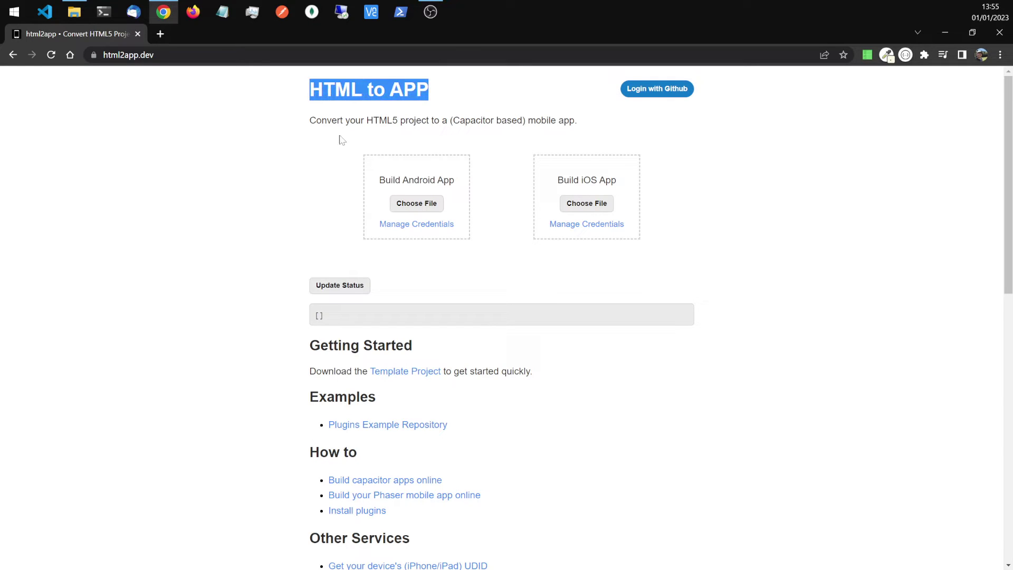
left_click(252, 181)
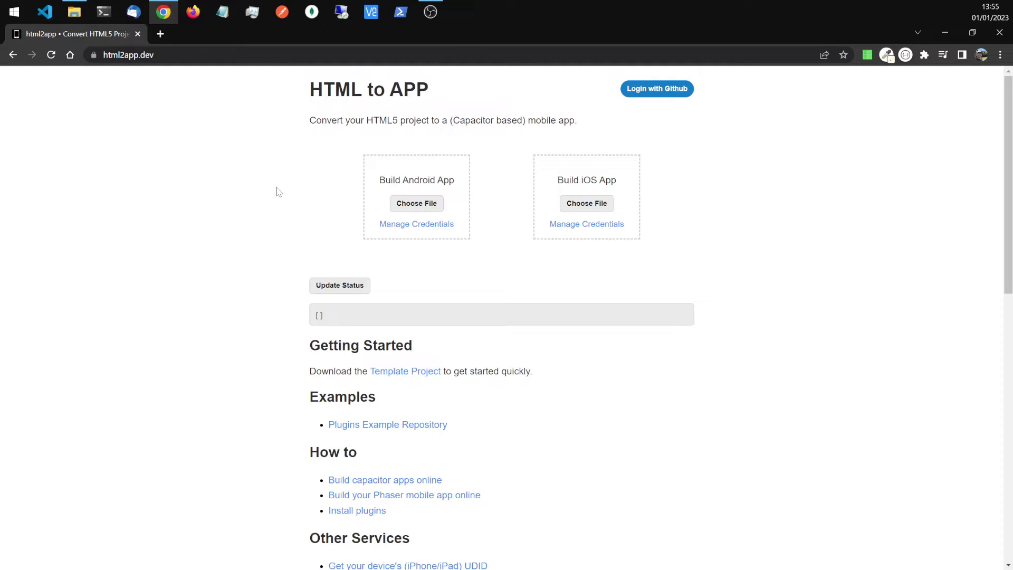
key("ctrl+plus")
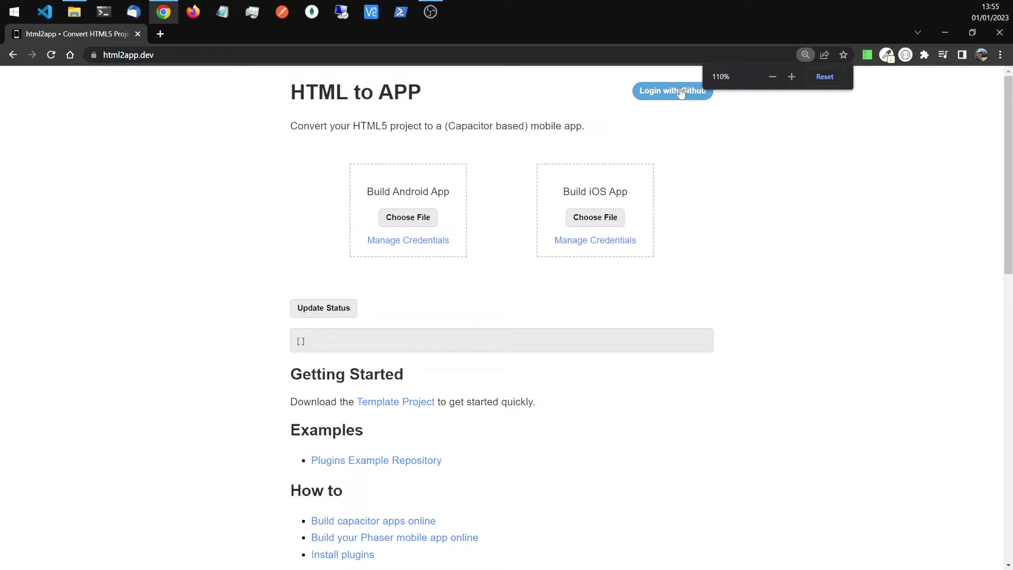
left_click(680, 93)
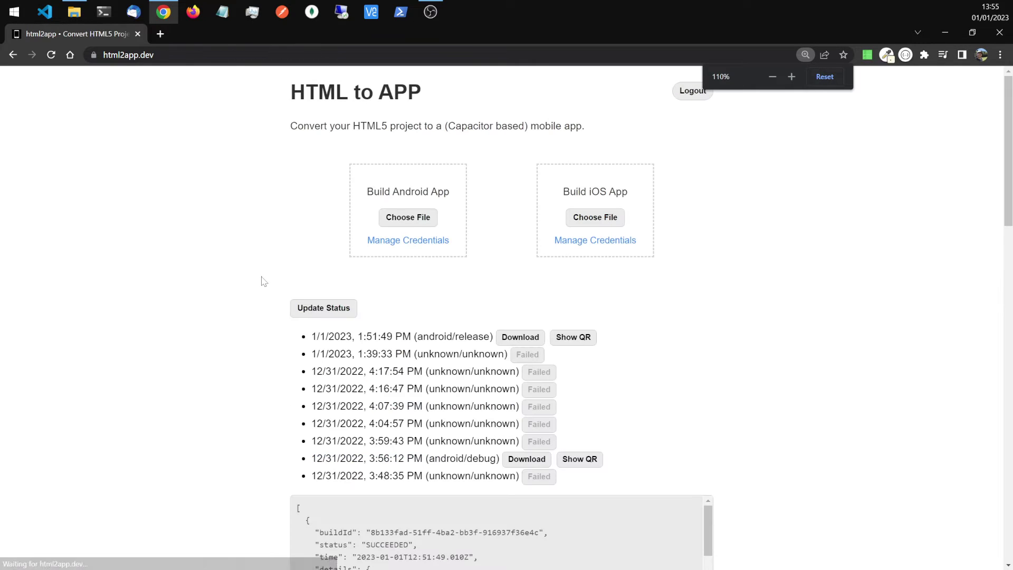
scroll(241, 348, "down", 1)
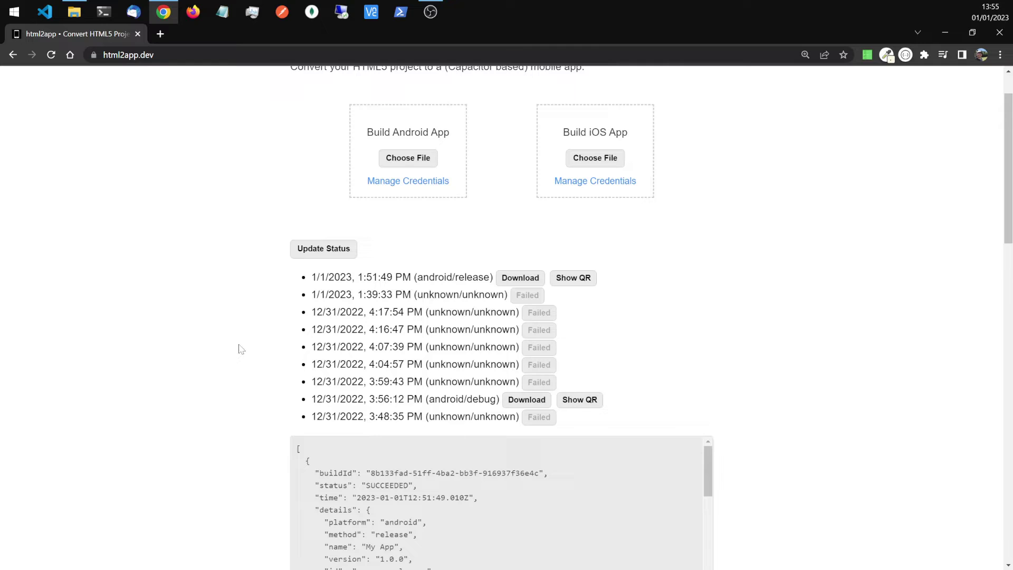
scroll(133, 326, "up", 1)
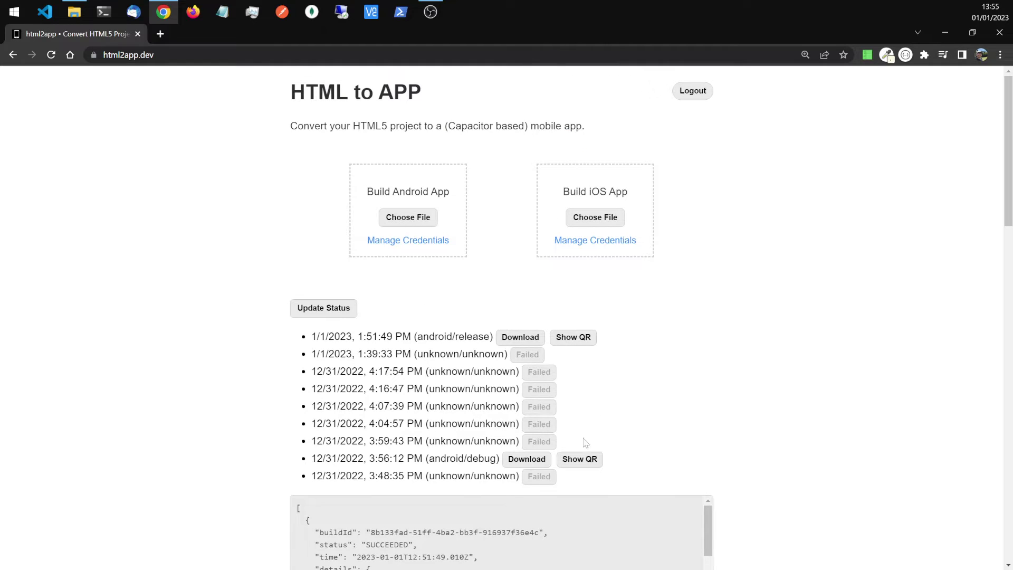
scroll(193, 402, "down", 3)
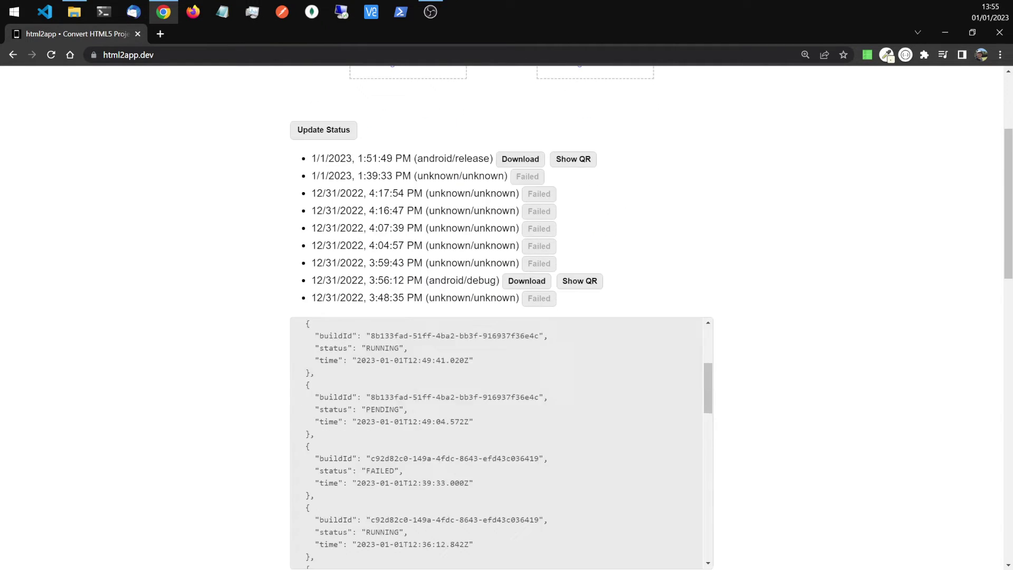
scroll(221, 419, "up", 3)
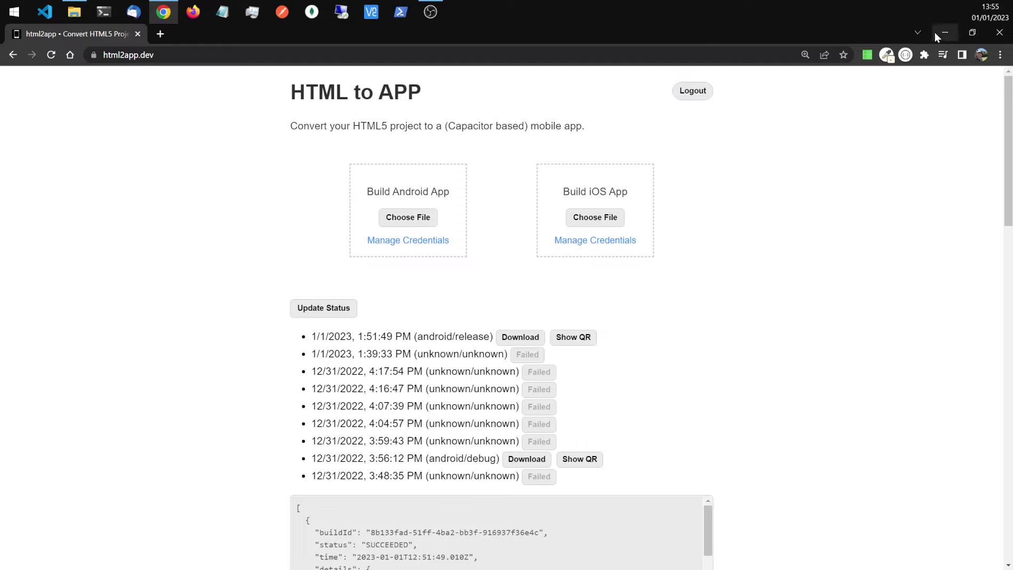
left_click(944, 34)
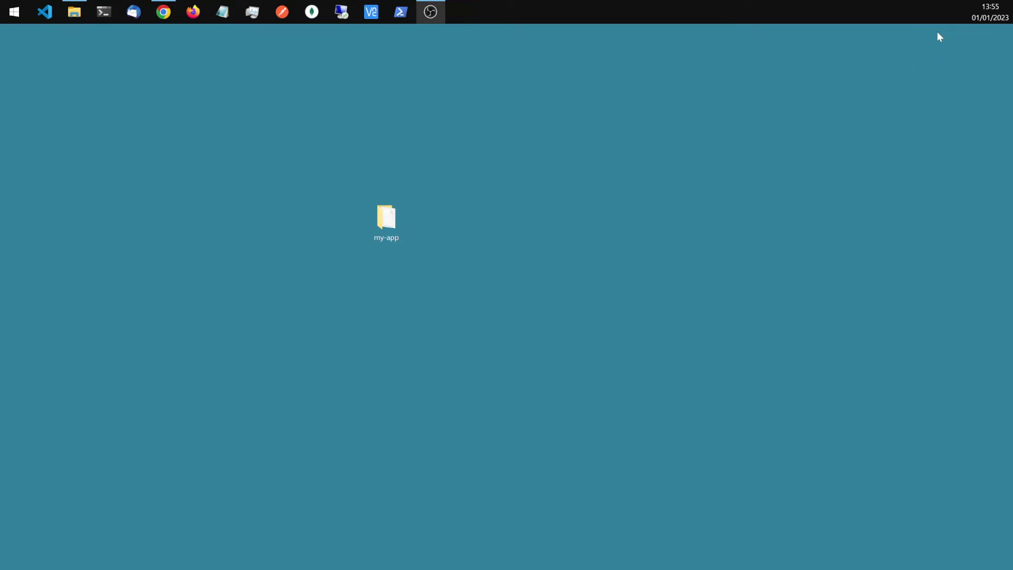
left_click_drag(382, 229, 388, 286)
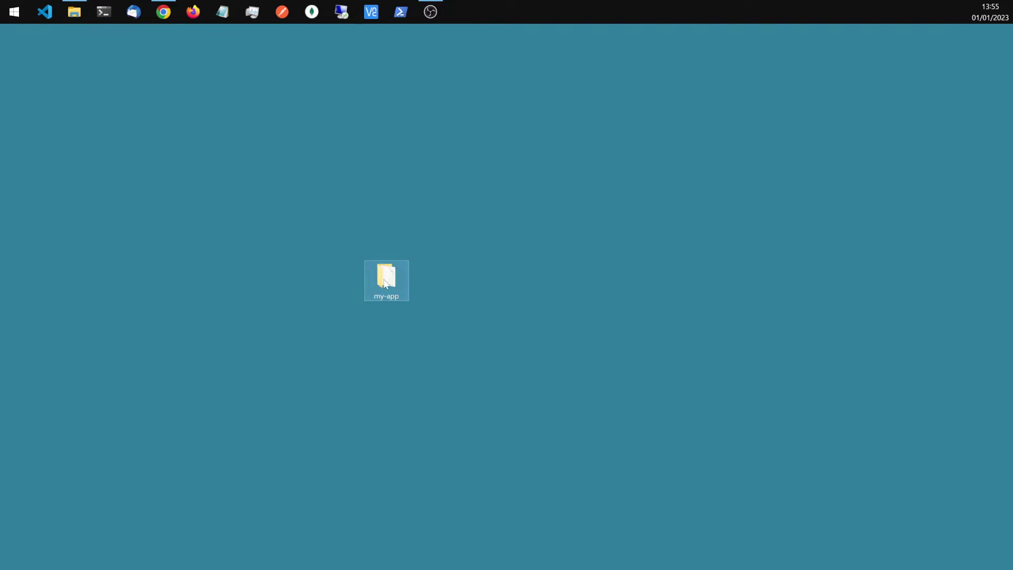
left_click(352, 346)
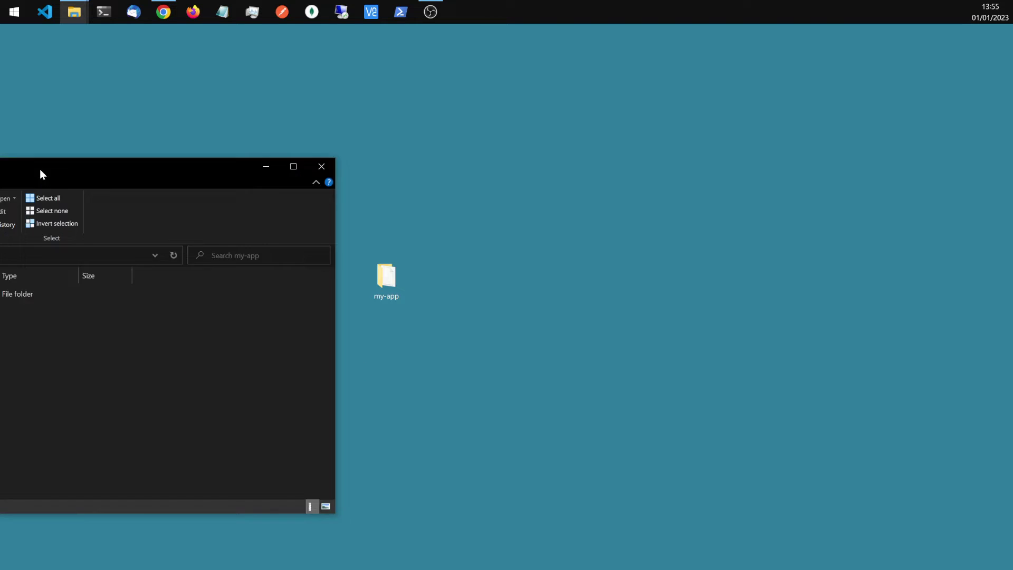
left_click_drag(40, 167, 462, 196)
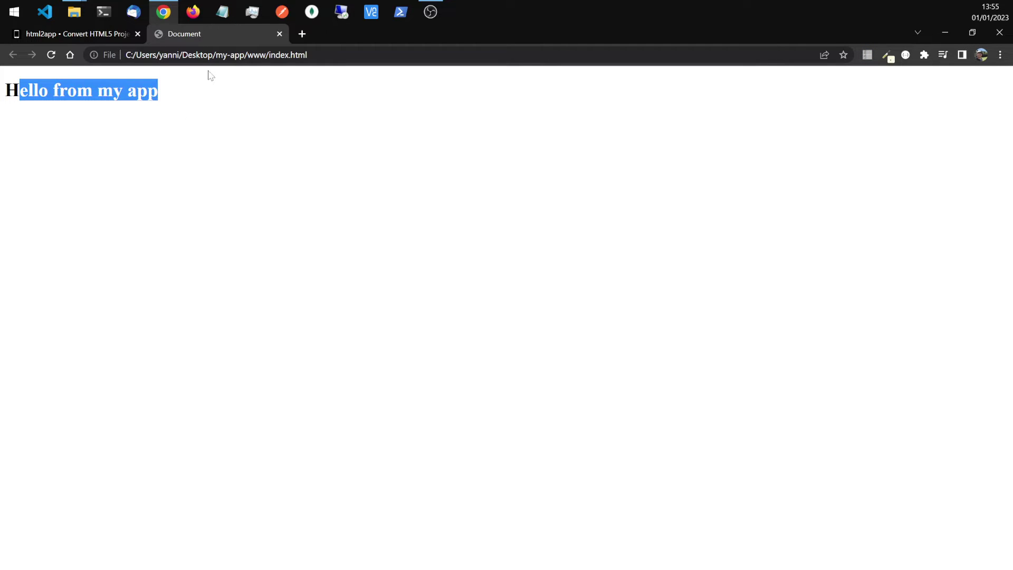
left_click(279, 34)
left_click(945, 32)
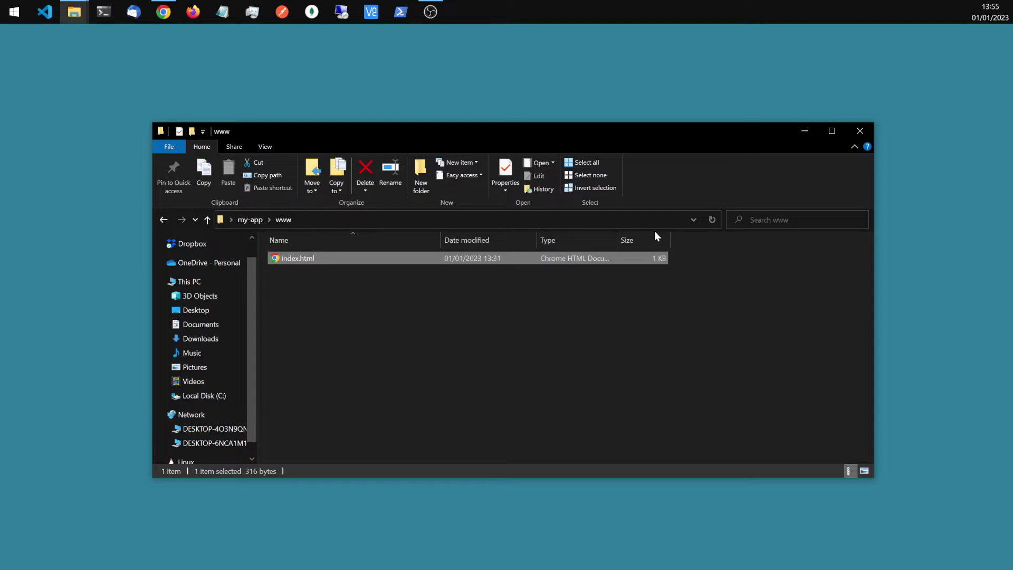
left_click(494, 354)
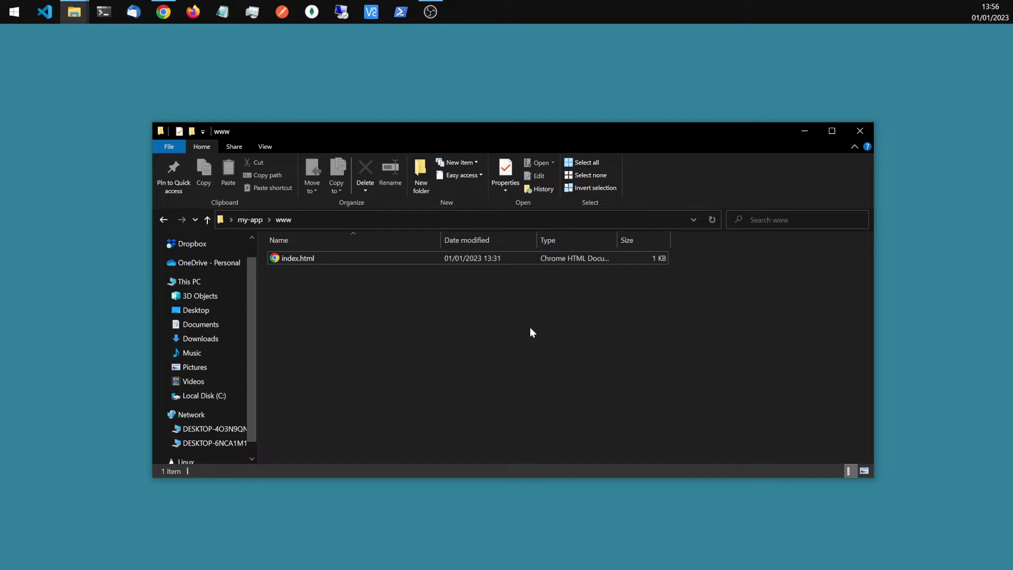
left_click_drag(486, 145, 527, 136)
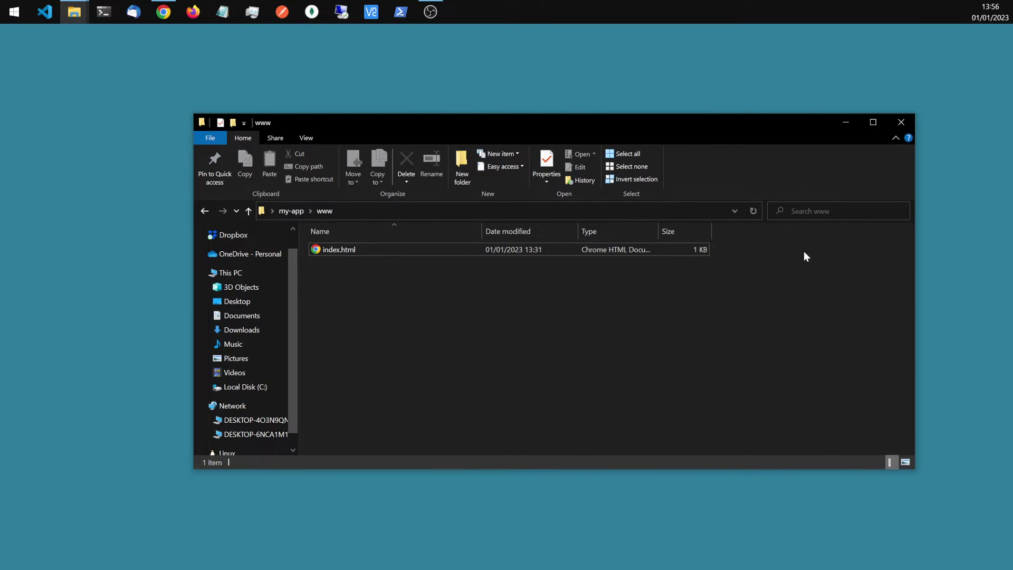
left_click(904, 124)
left_click(163, 12)
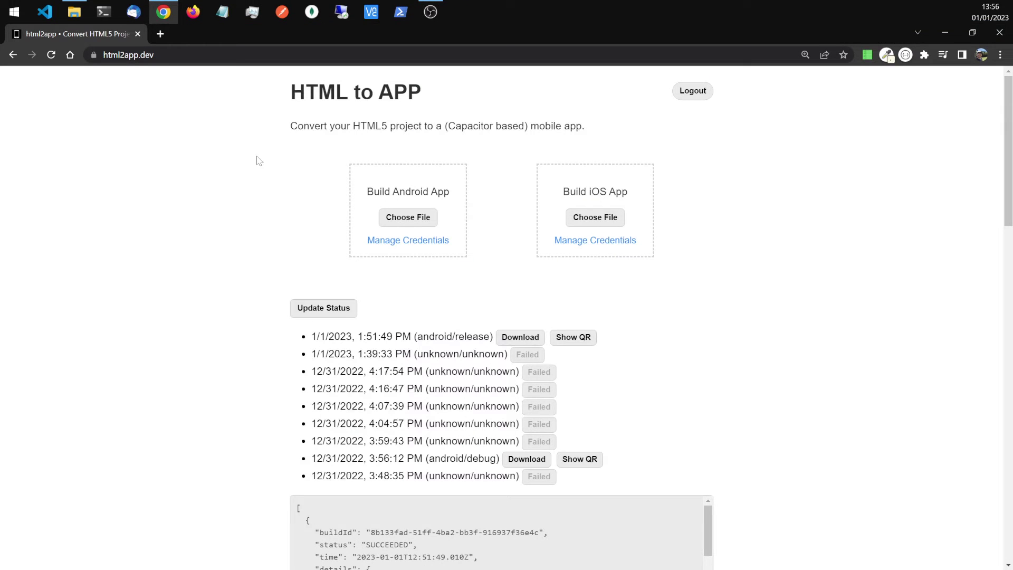
Step: Open Manage Credentials under Build Android App and review the stored keys and config.json example
left_click(390, 240)
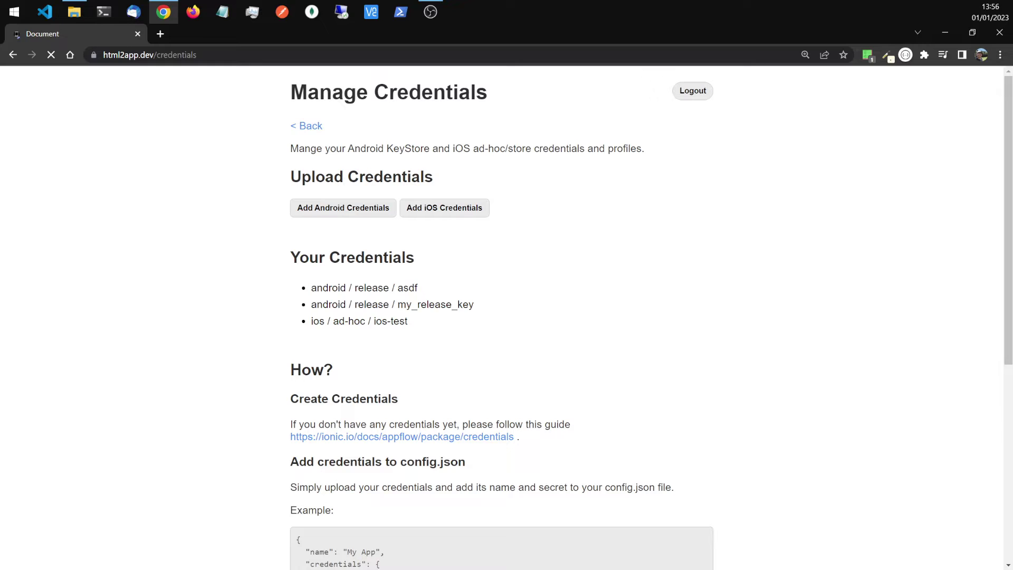
mouse_move(308, 288)
left_mouse_down()
mouse_move(412, 325)
mouse_move(306, 290)
left_mouse_up()
left_click(415, 329)
left_click(261, 295)
scroll(210, 312, "down", 2)
scroll(200, 312, "down", 2)
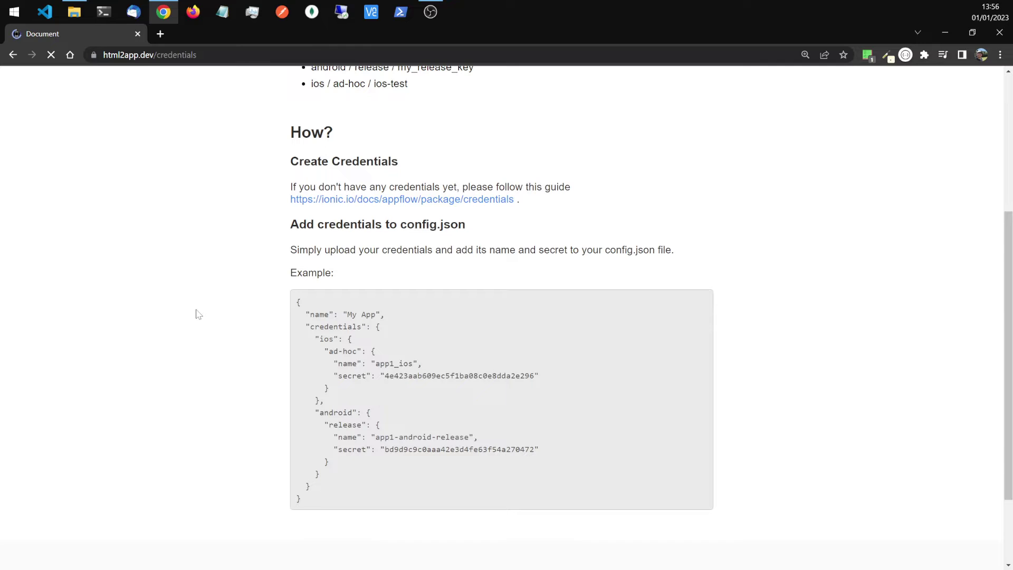
scroll(236, 318, "up", 1, "ctrl")
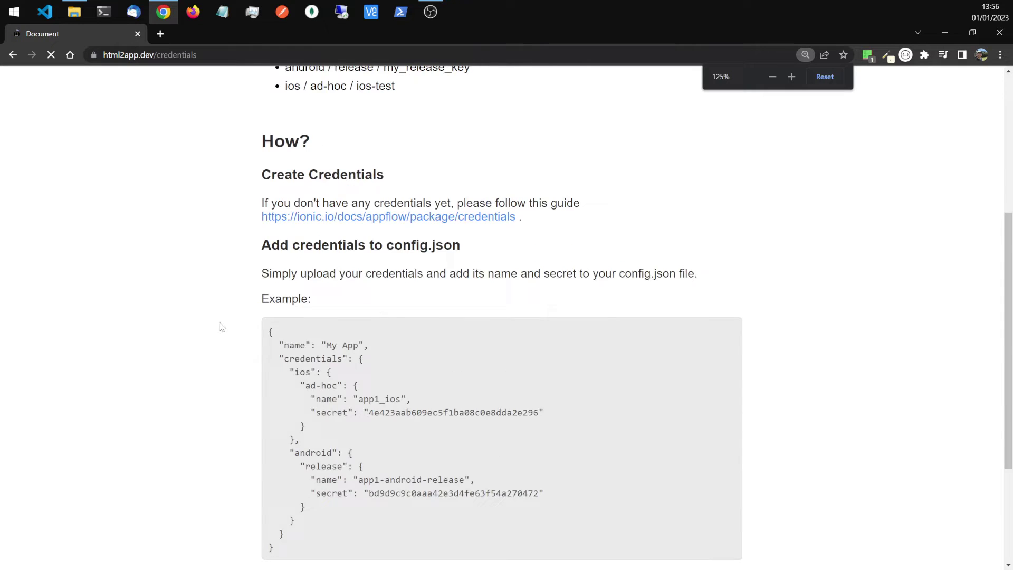
scroll(230, 320, "up", 2)
left_click_drag(262, 297, 368, 300)
left_click(368, 305)
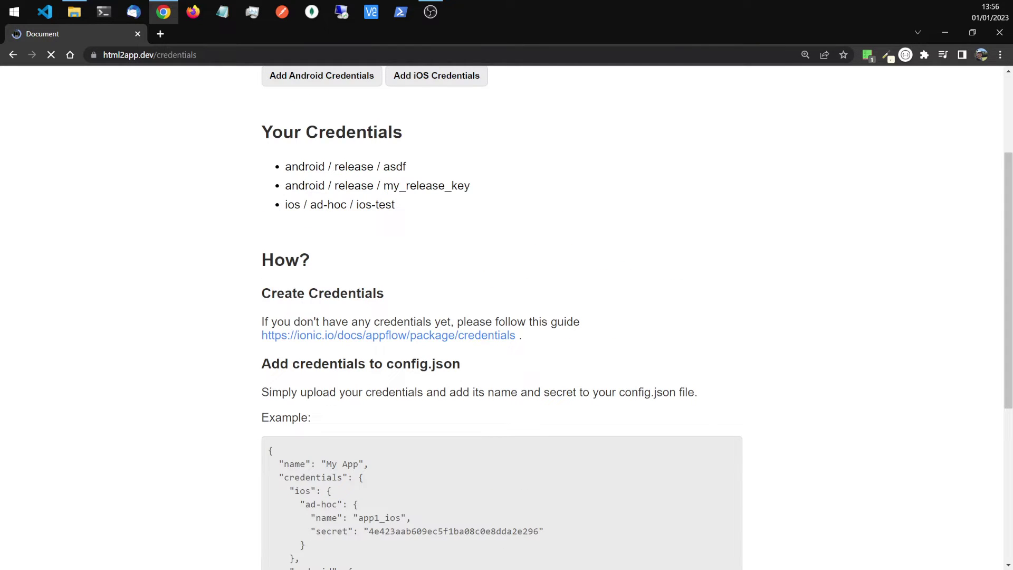
Step: Open the Ionic Appflow Generating Certificates guide and review its Android keytool command
left_click(352, 335)
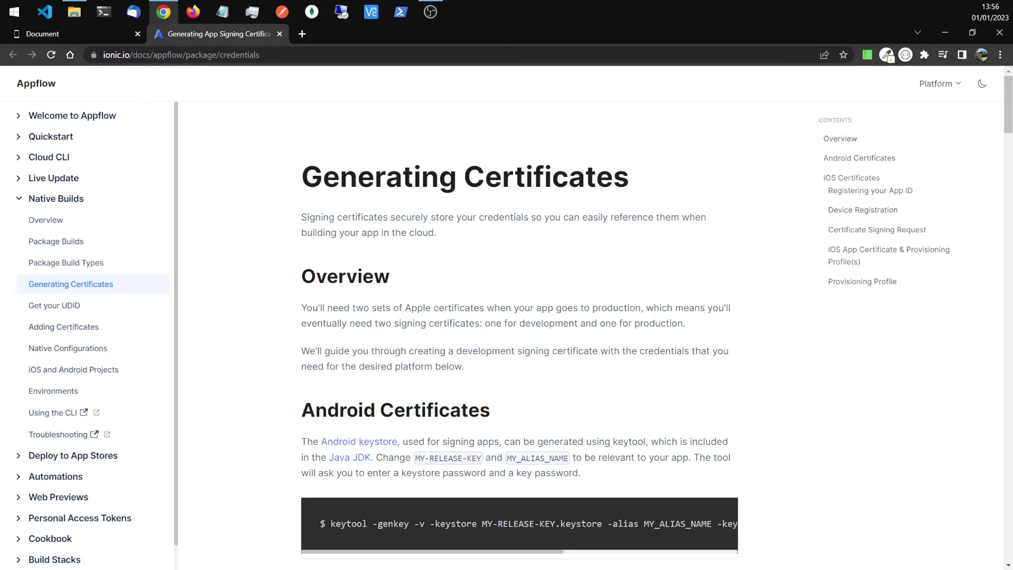
scroll(243, 260, "down", 2)
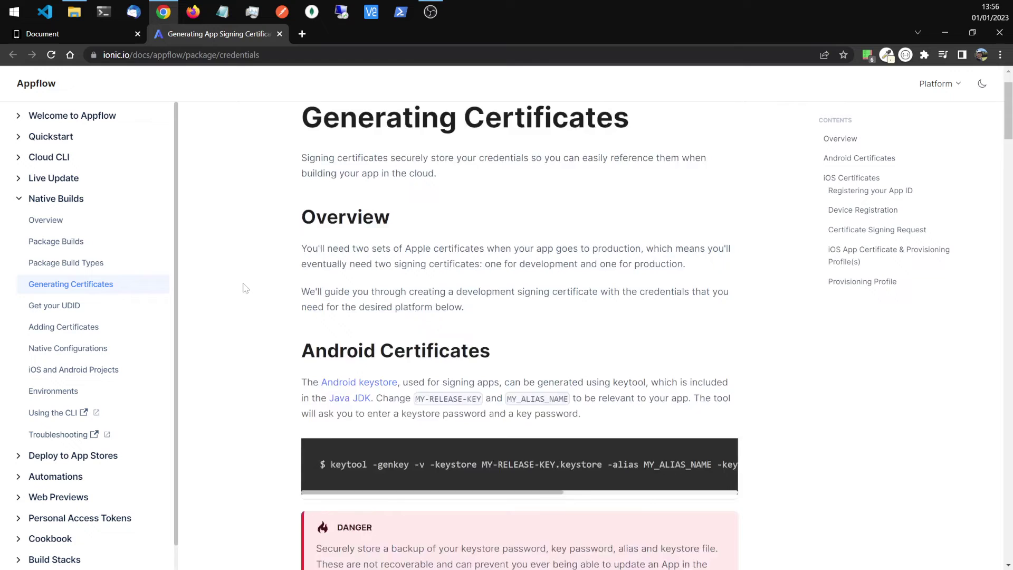
scroll(250, 285, "down", 3)
scroll(433, 279, "up", 4)
triple_click(308, 356)
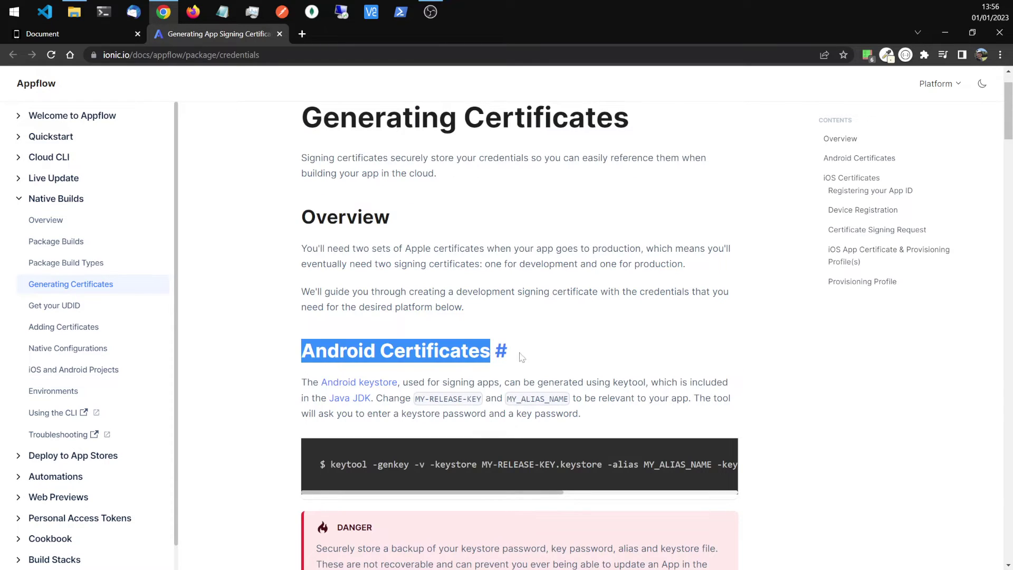
left_click(523, 356)
double_click(336, 351)
left_click(395, 317)
left_click_drag(310, 351, 449, 351)
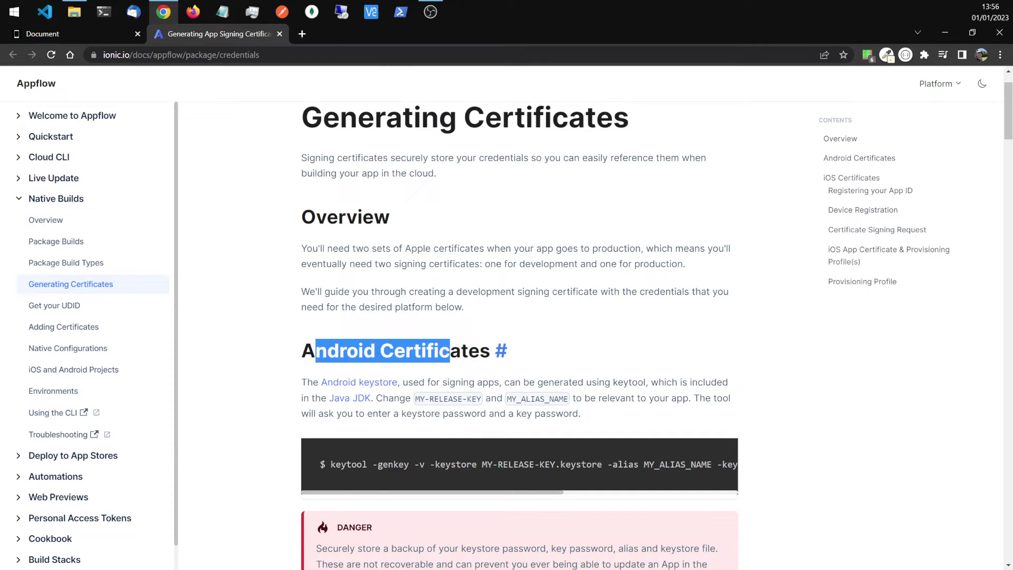
left_click(554, 396)
left_click_drag(357, 464, 554, 467)
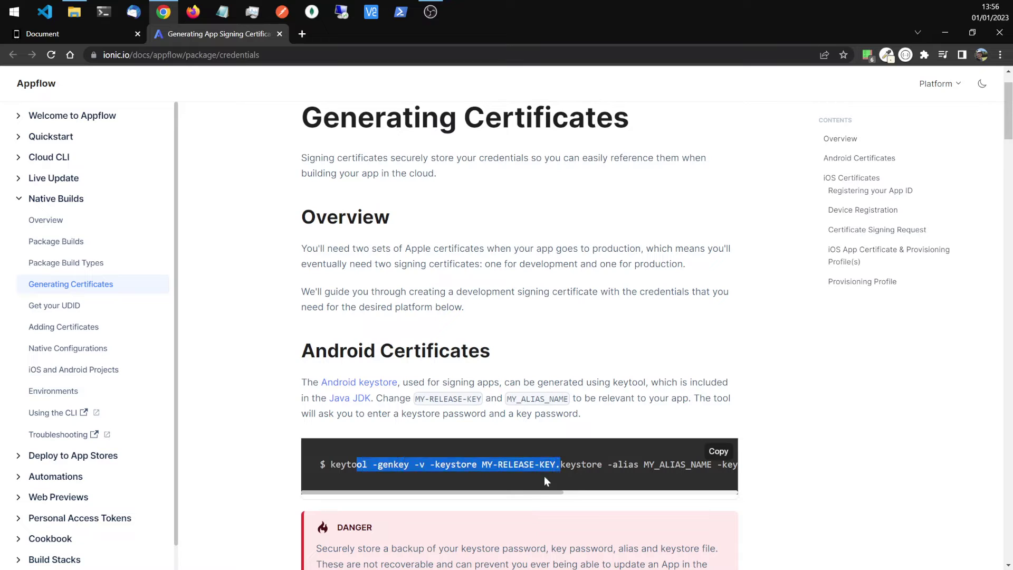
left_click(526, 497)
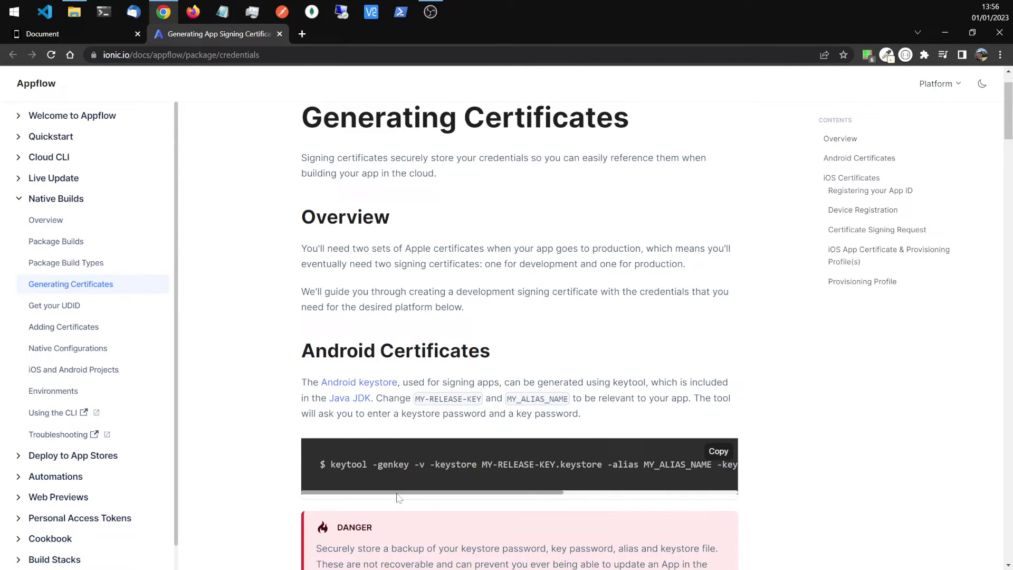
mouse_move(381, 492)
left_mouse_down()
mouse_move(509, 492)
mouse_move(380, 492)
left_mouse_up()
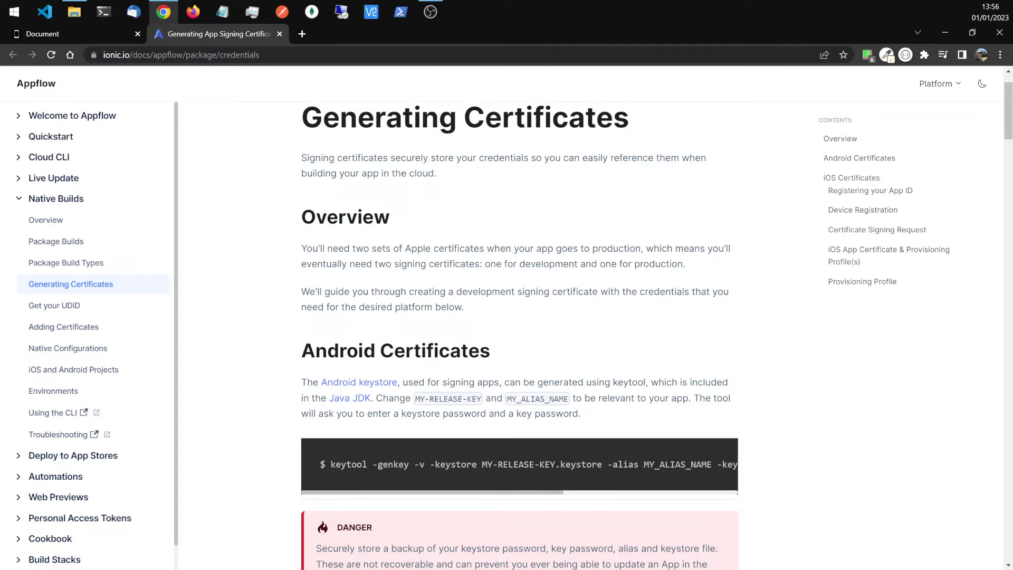
Step: Open the desktop my-app folder with Visual Studio Code from File Explorer
left_click(73, 12)
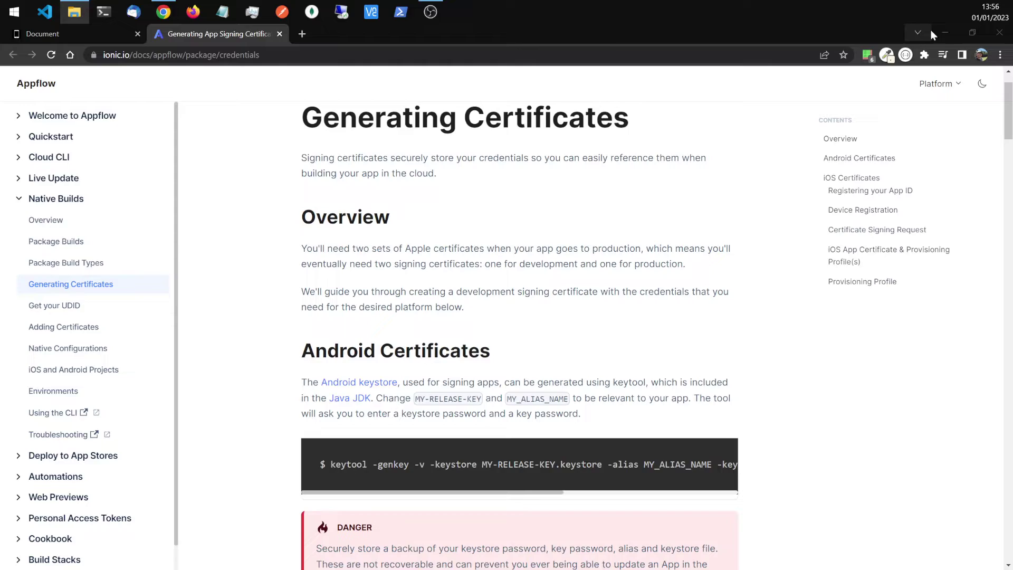
left_click(943, 33)
double_click(386, 276)
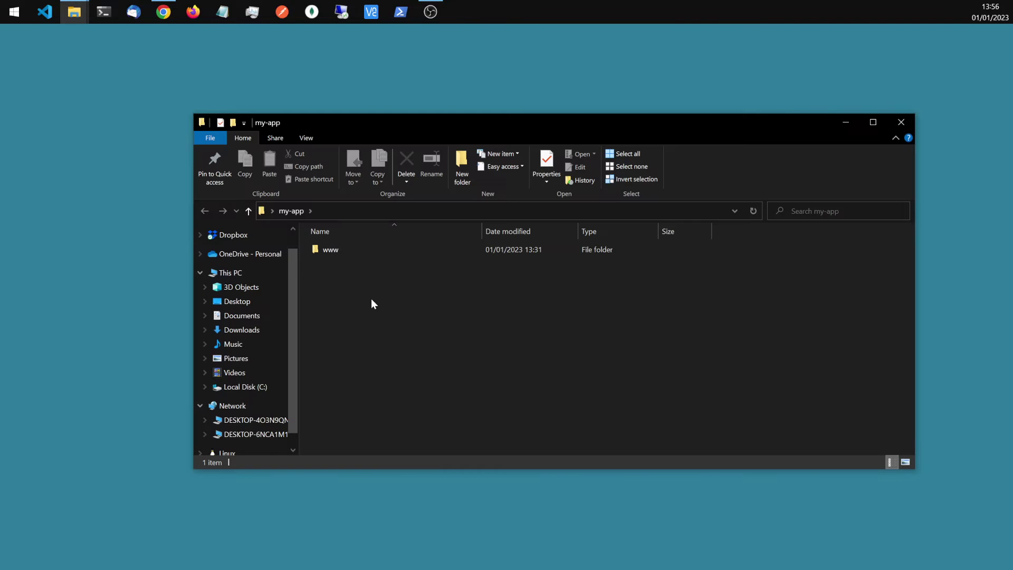
right_click(371, 298)
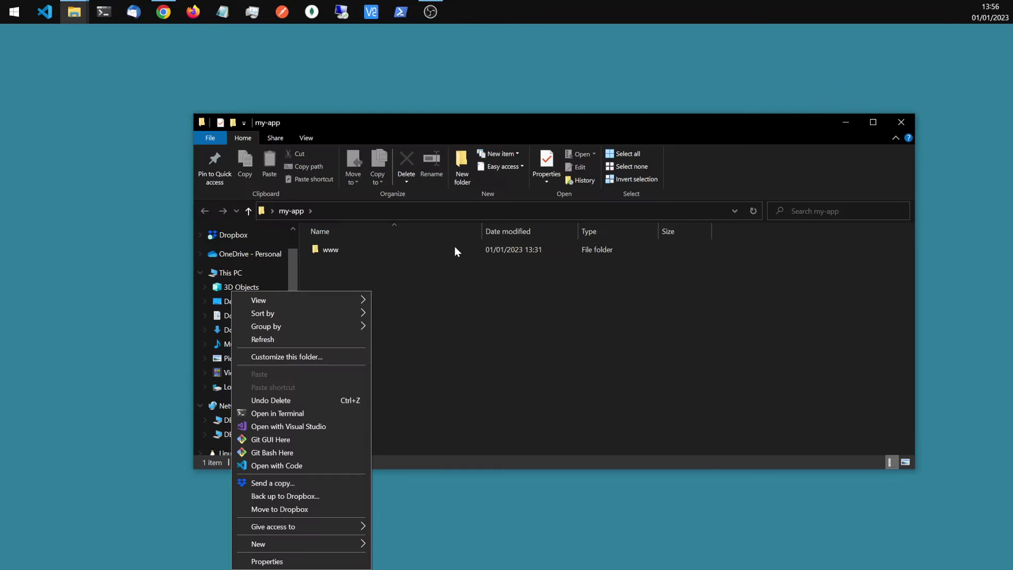
left_click(309, 467)
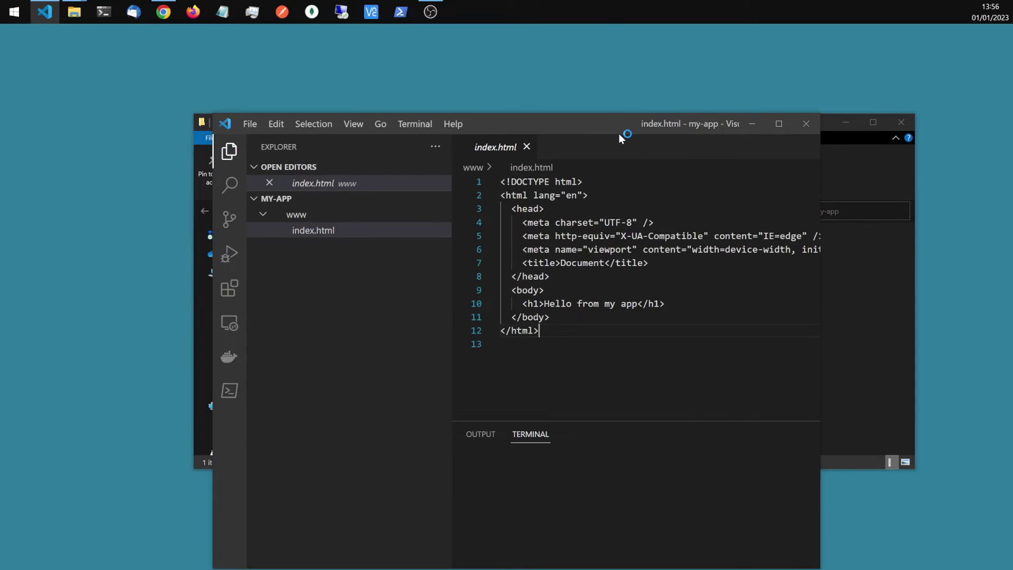
Step: Close index.html, start a WSL shell in the terminal, and select the Appflow keytool command
double_click(620, 134)
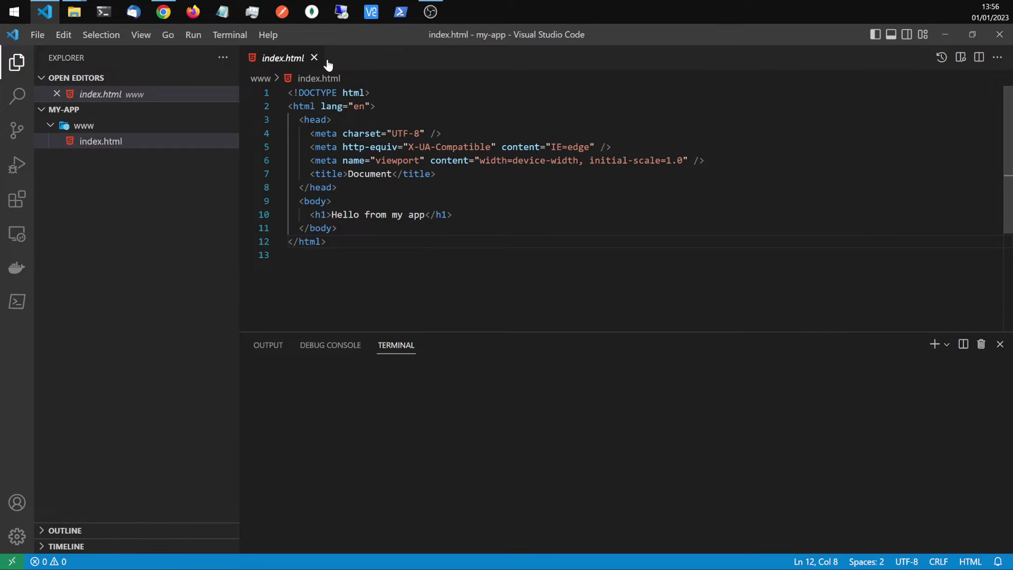
left_click(313, 58)
left_click(84, 109)
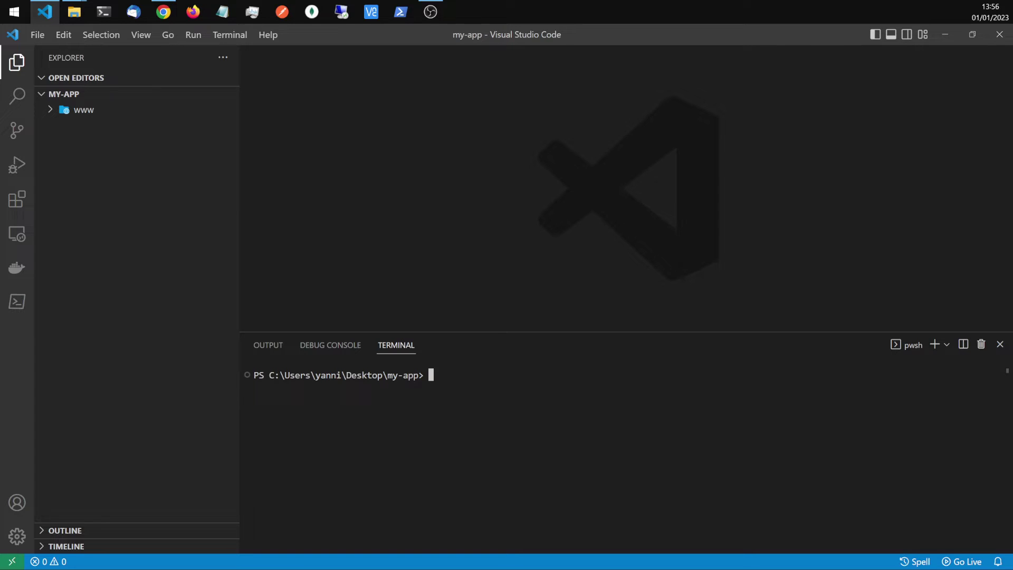
type("wsl")
key("Return")
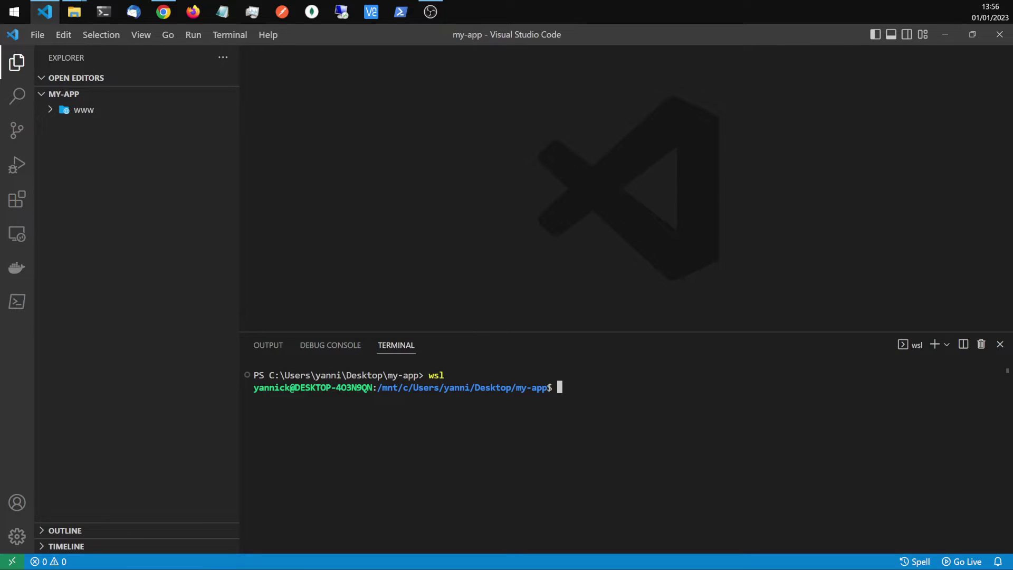
left_click(163, 11)
mouse_move(331, 464)
left_mouse_down()
mouse_move(812, 472)
mouse_move(721, 468)
left_mouse_up()
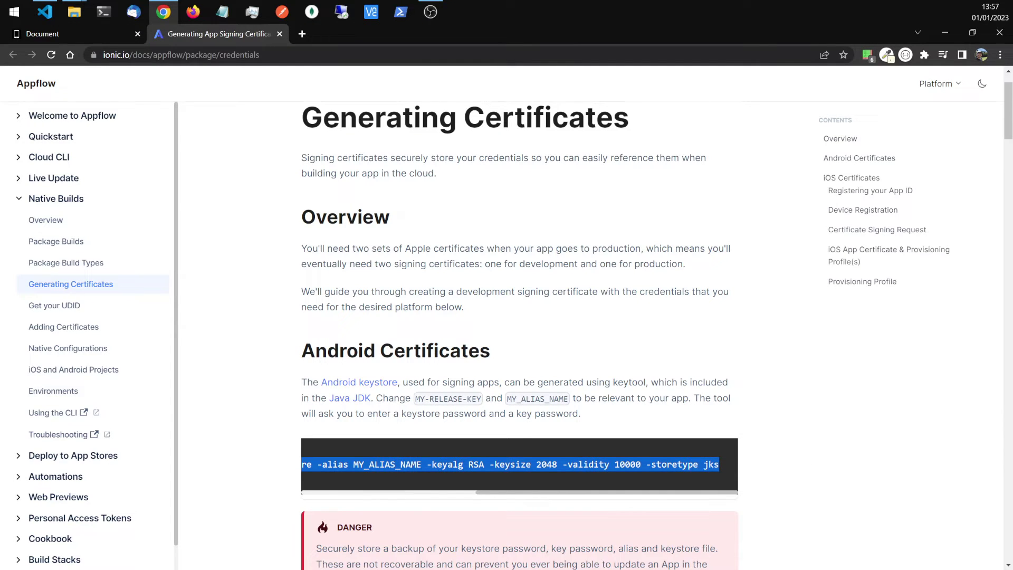
Step: Create key.txt in my-app, paste the keytool command into it, and save
left_click(44, 11)
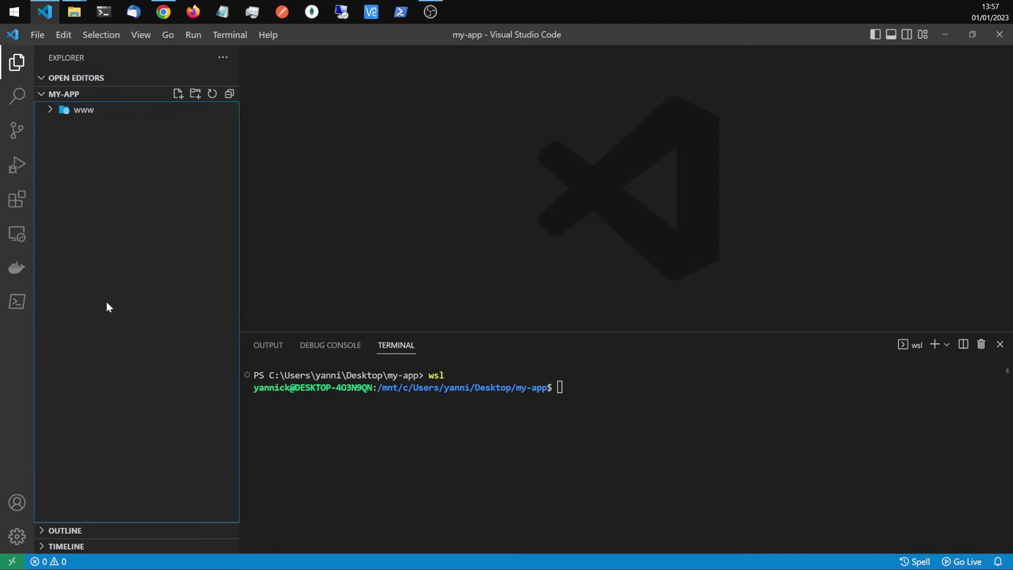
left_click(177, 93)
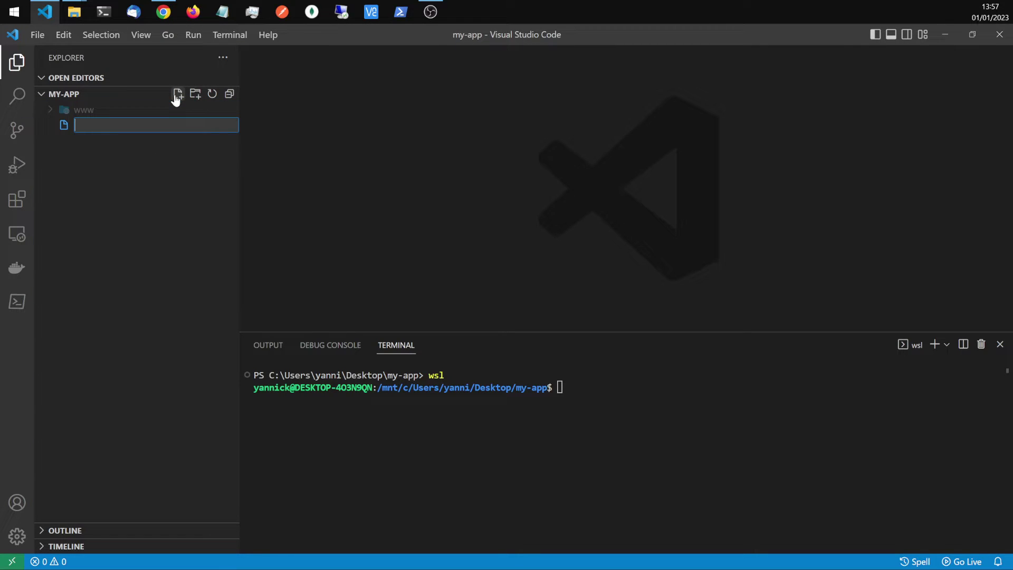
type("key.txt")
key("Return")
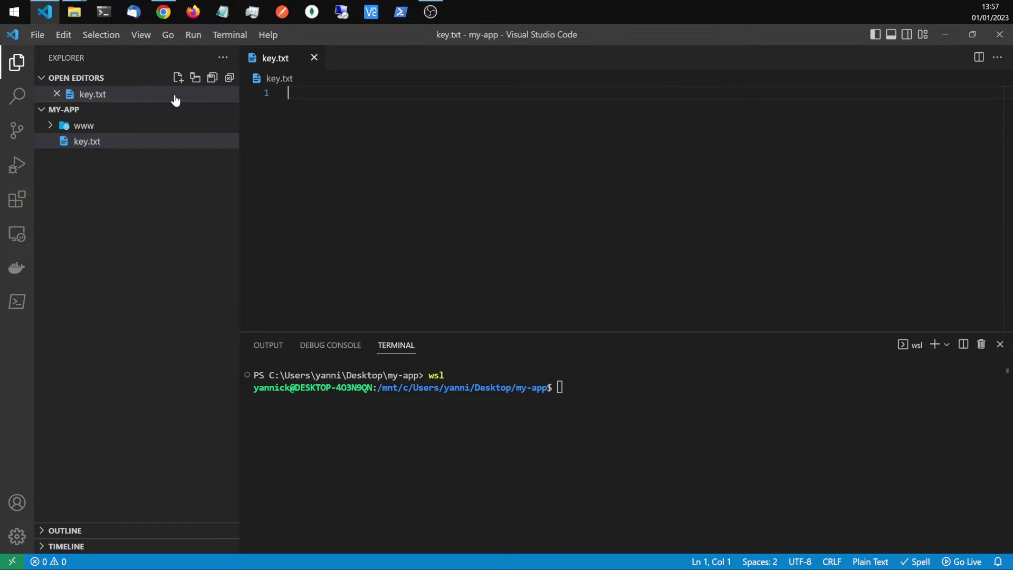
key("ctrl+v")
key("ctrl+s")
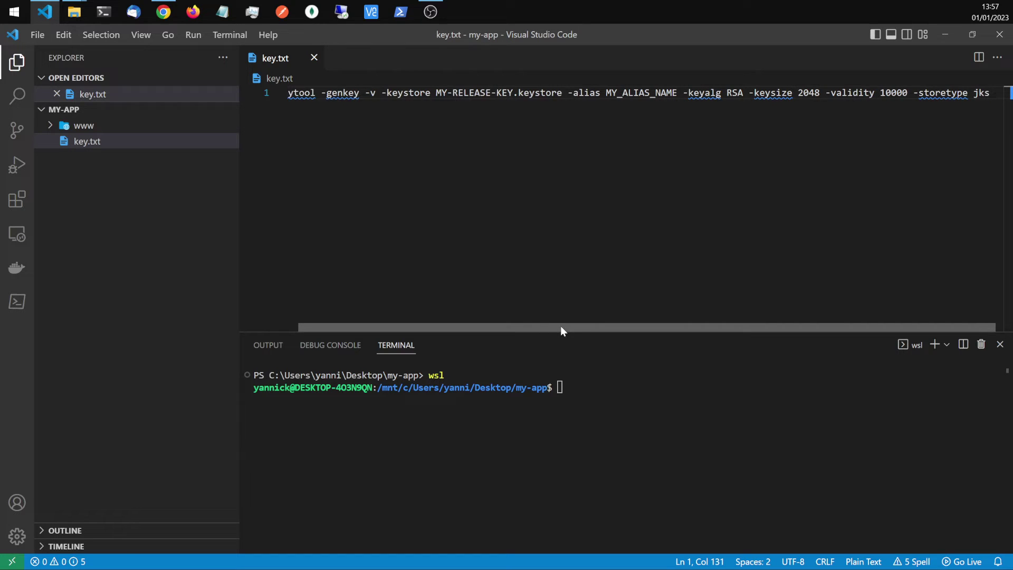
left_click_drag(561, 327, 432, 329)
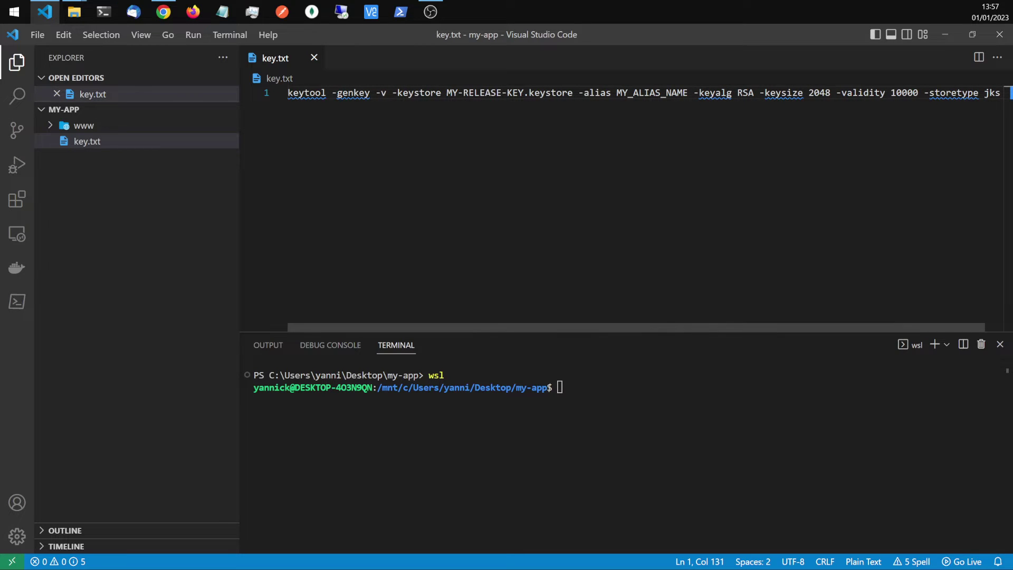
Step: Inspect the keystore and MY_ALIAS_NAME placeholders, then select the whole command line
left_click_drag(446, 92, 687, 92)
left_click(1004, 93)
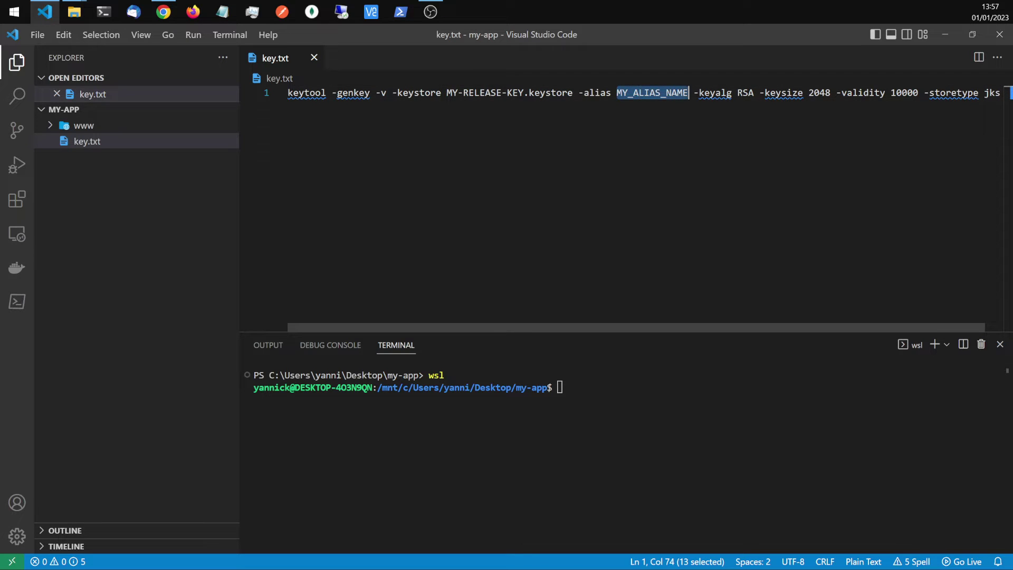
left_click_drag(538, 327, 558, 327)
left_click(1003, 92)
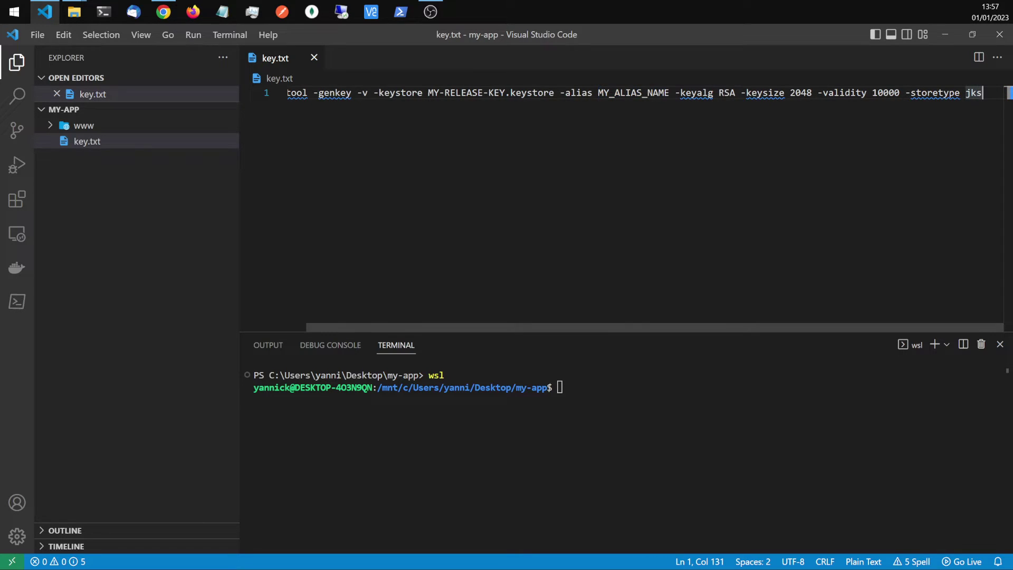
left_click_drag(586, 328, 554, 328)
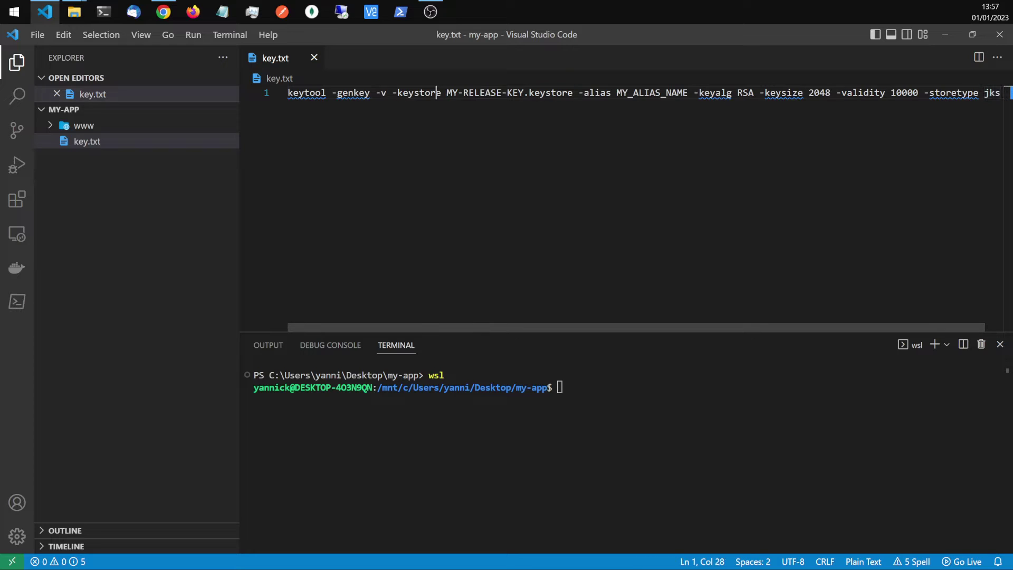
Step: Copy the keytool command from key.txt and run it in the WSL terminal
key("ctrl+a")
key("ctrl+c")
left_click(617, 387)
key("ctrl+v")
key("Return")
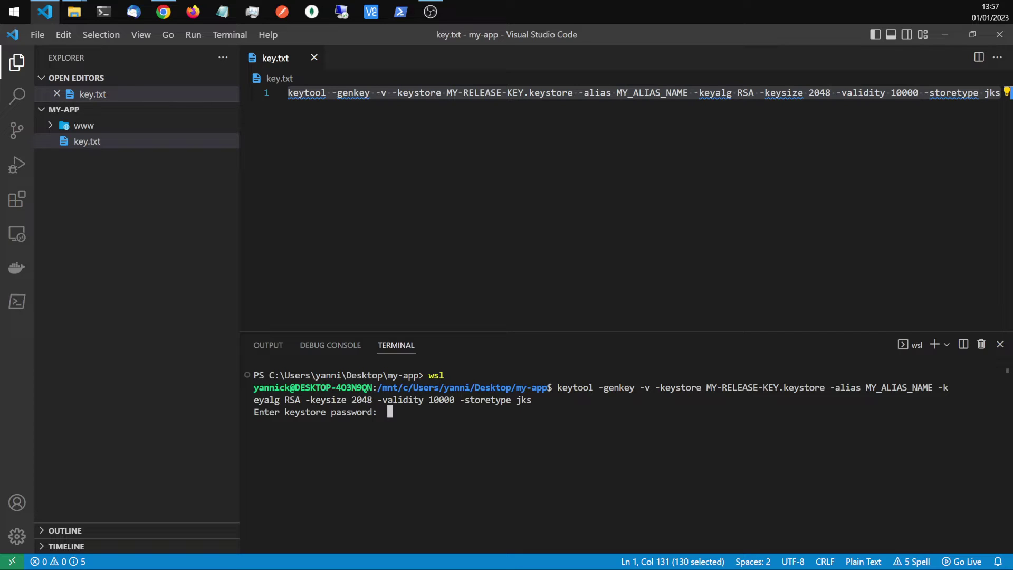
Step: Set the keystore password, accept default certificate details, and reuse the password for the key
key("Return")
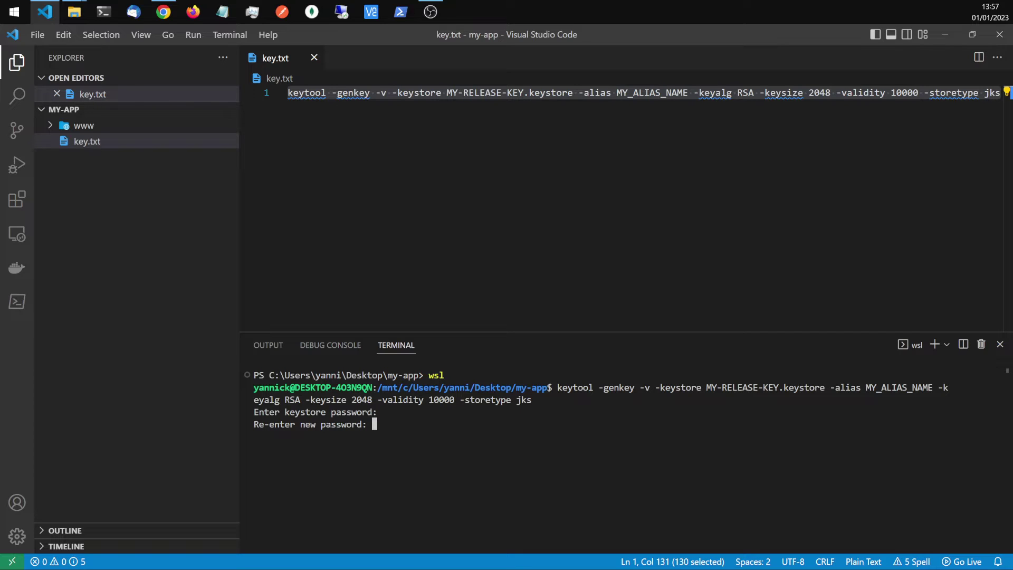
key("Return")
key("Return")
key("Return")
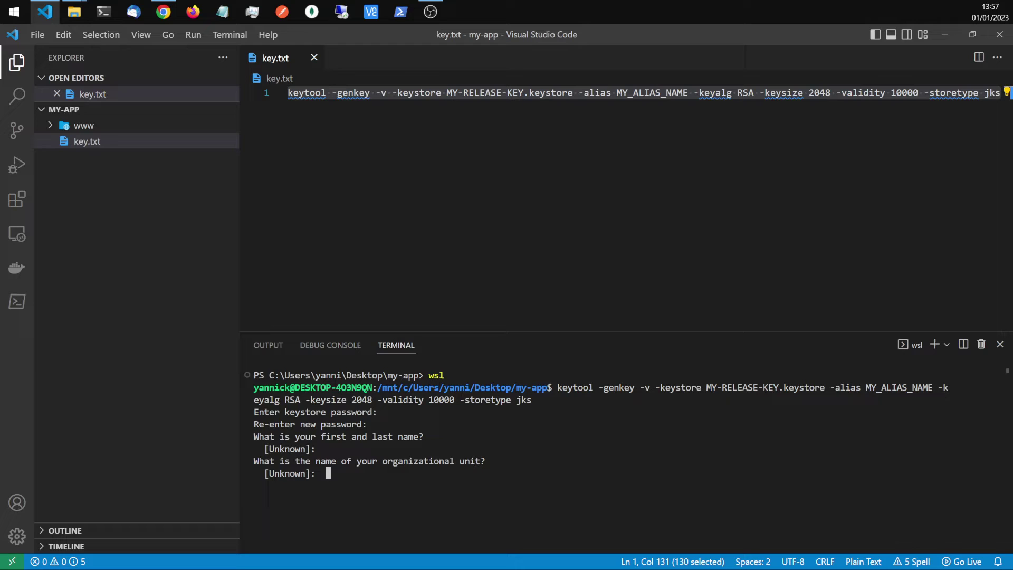
key("Return")
key("Return")
key("Return")
key("Return")
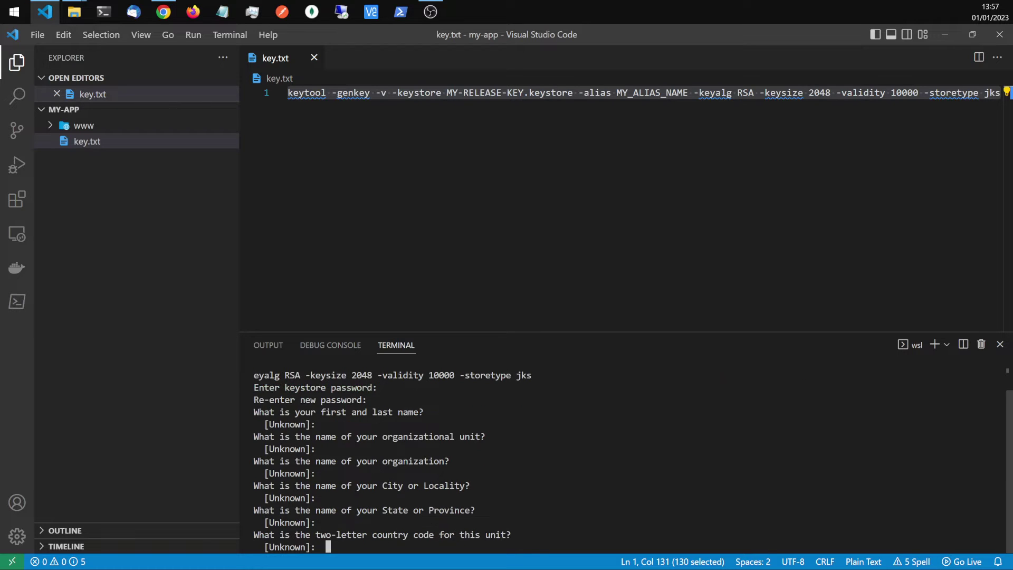
key("Return")
type("yes")
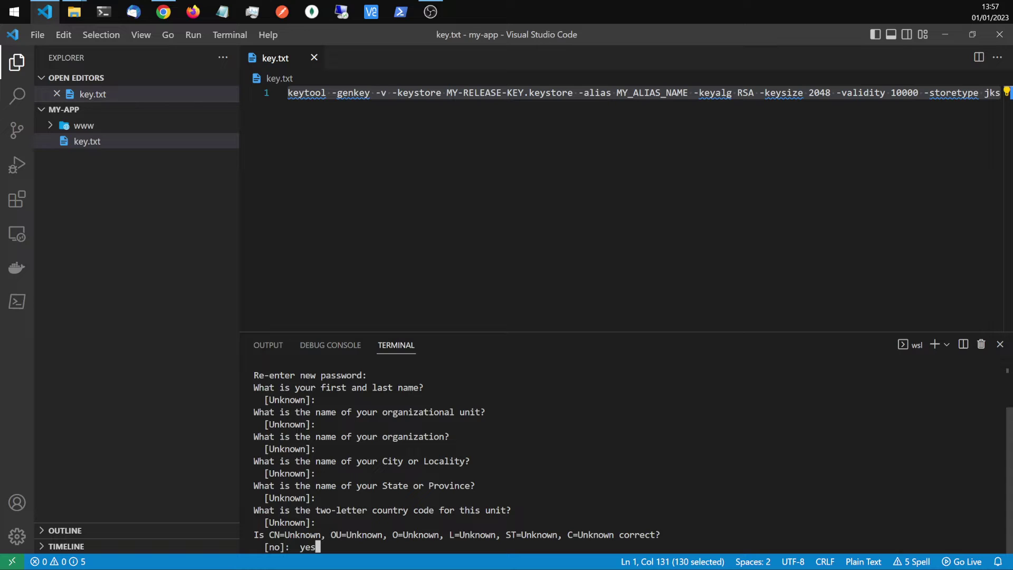
key("Return")
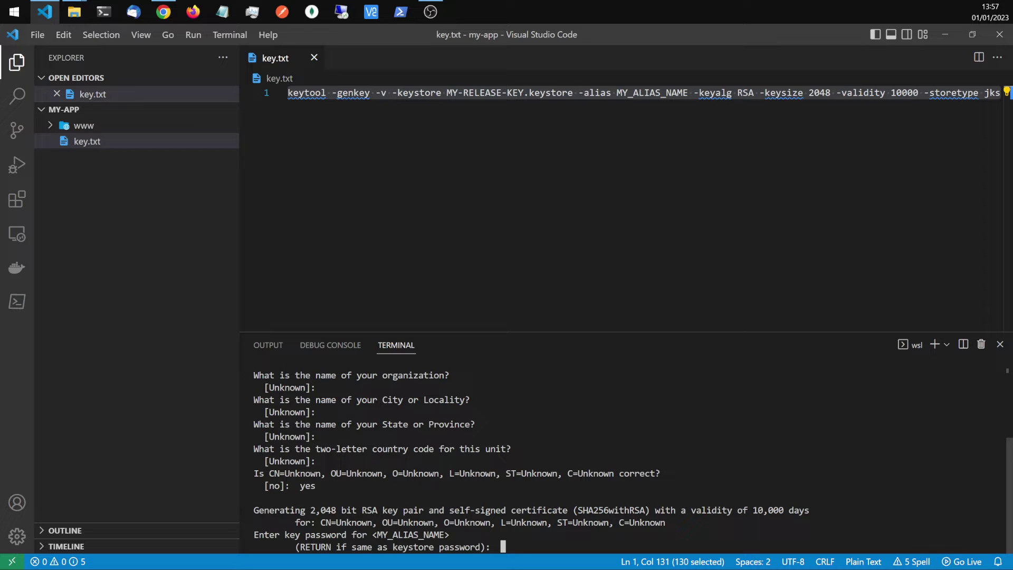
key("Return")
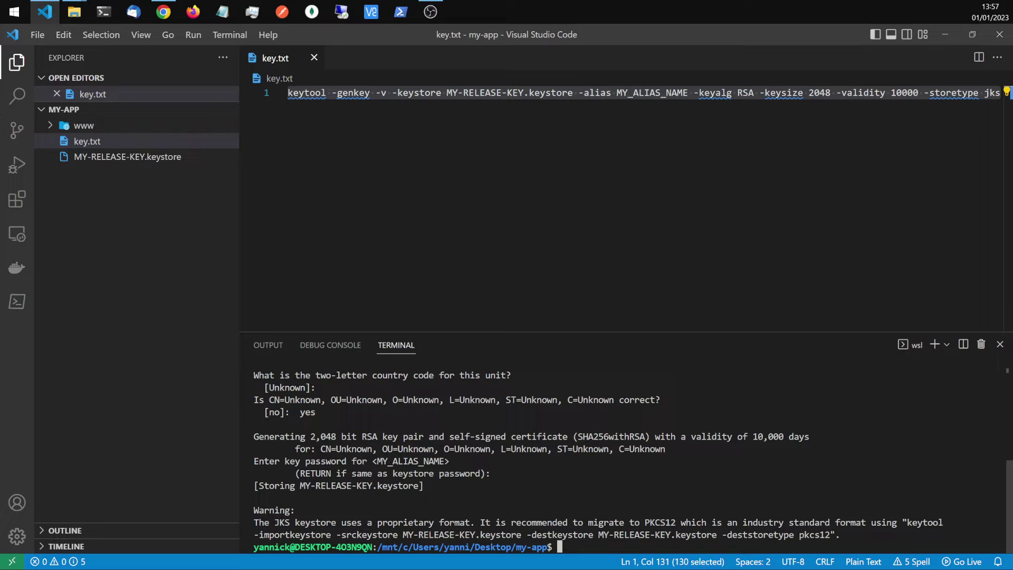
Step: Open MY-RELEASE-KEY.keystore to confirm it exists, then close its binary-file tab
left_click(128, 156)
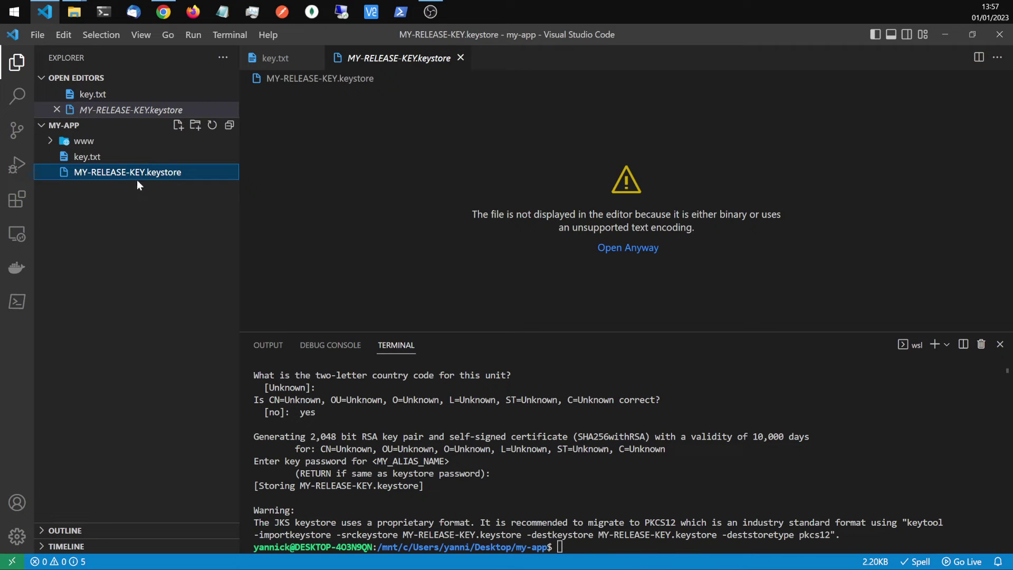
left_click(187, 250)
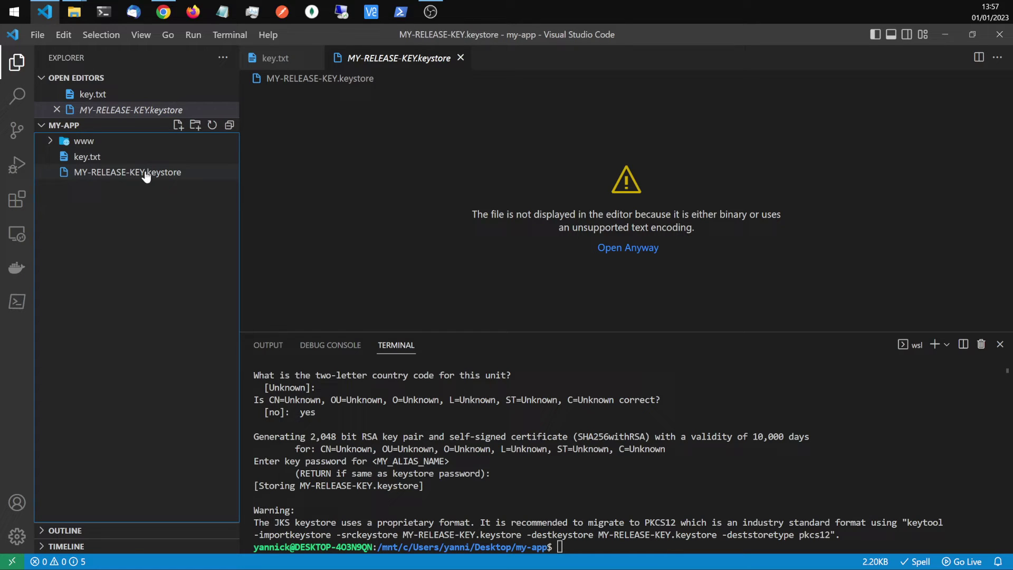
left_click(460, 58)
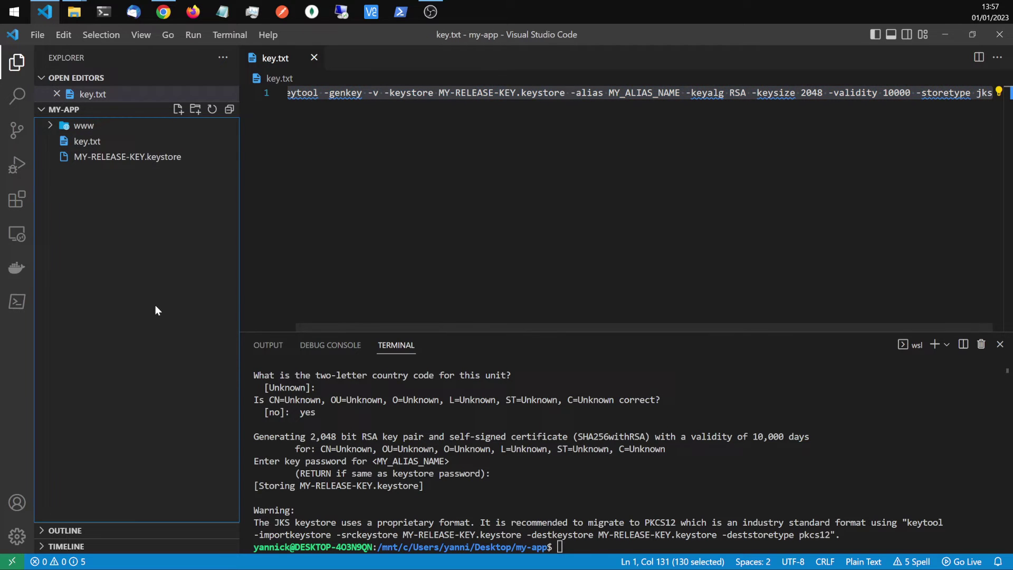
Step: Return to the html2app.dev Manage Credentials tab in the browser
left_click(162, 12)
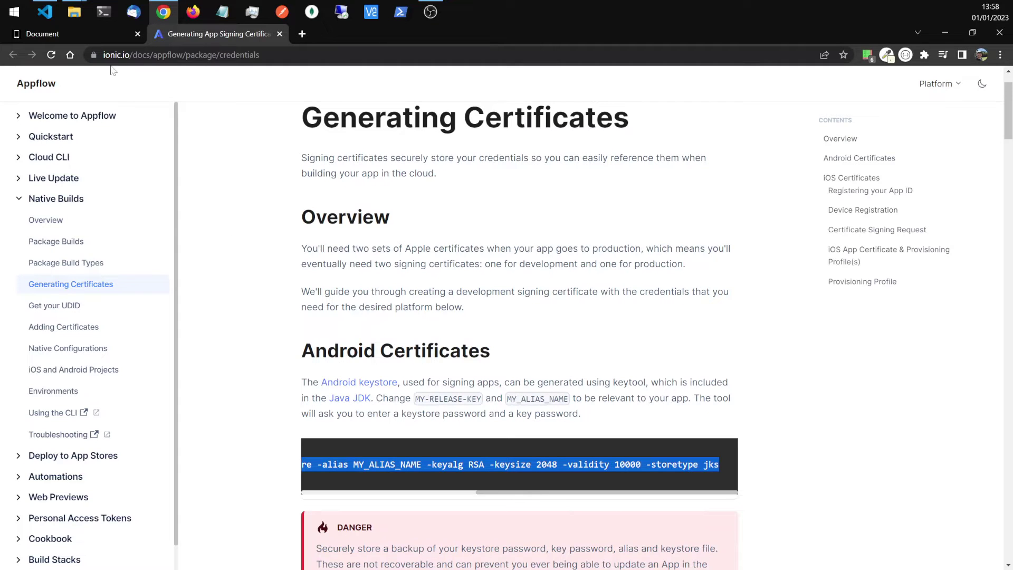
left_click(88, 34)
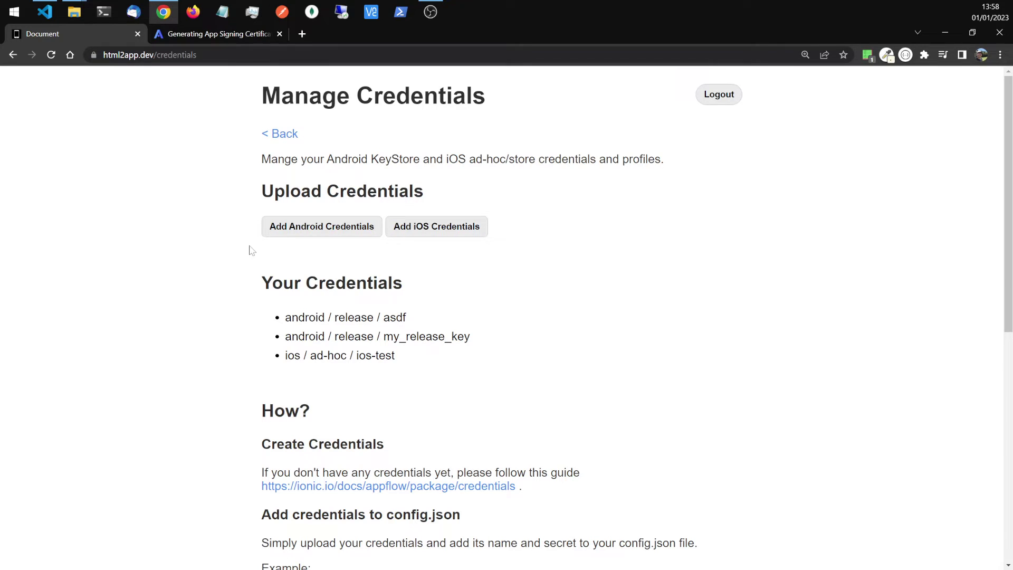
Step: Start a Release Android credential named 'some demo key' and upload MY-RELEASE-KEY.keystore
left_click(280, 234)
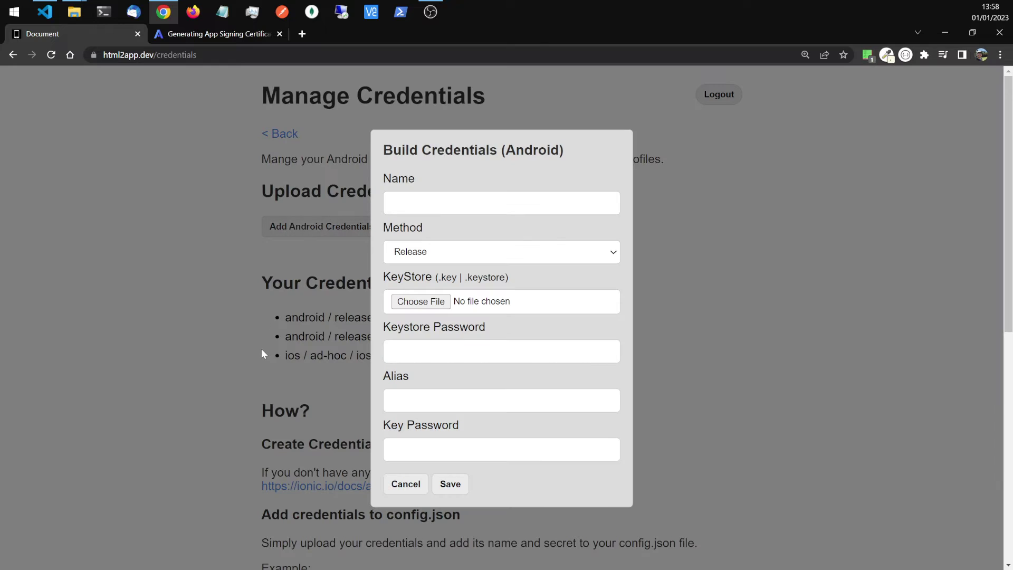
left_click(501, 204)
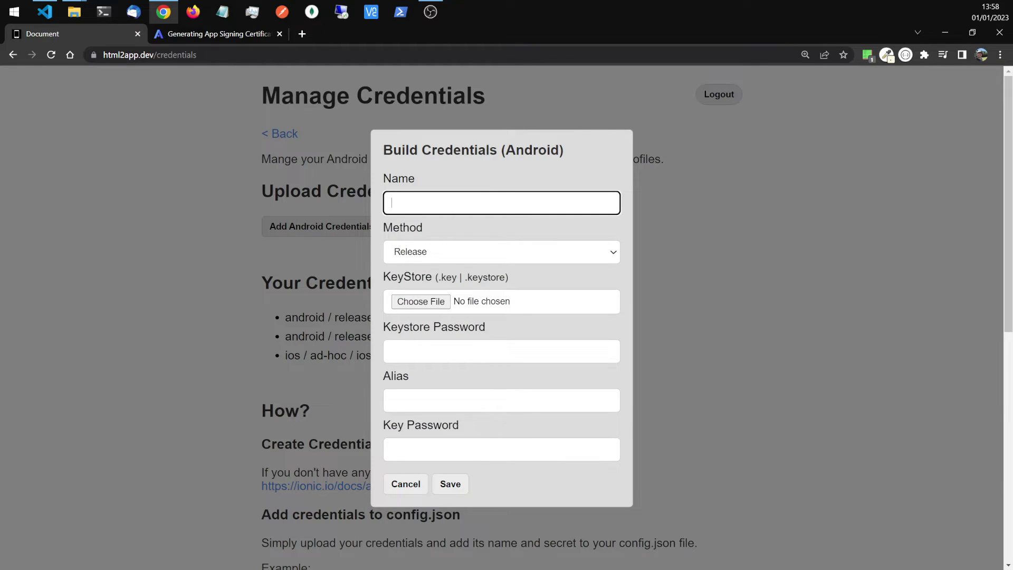
type("some te")
type("emo ")
type("key")
left_click(492, 251)
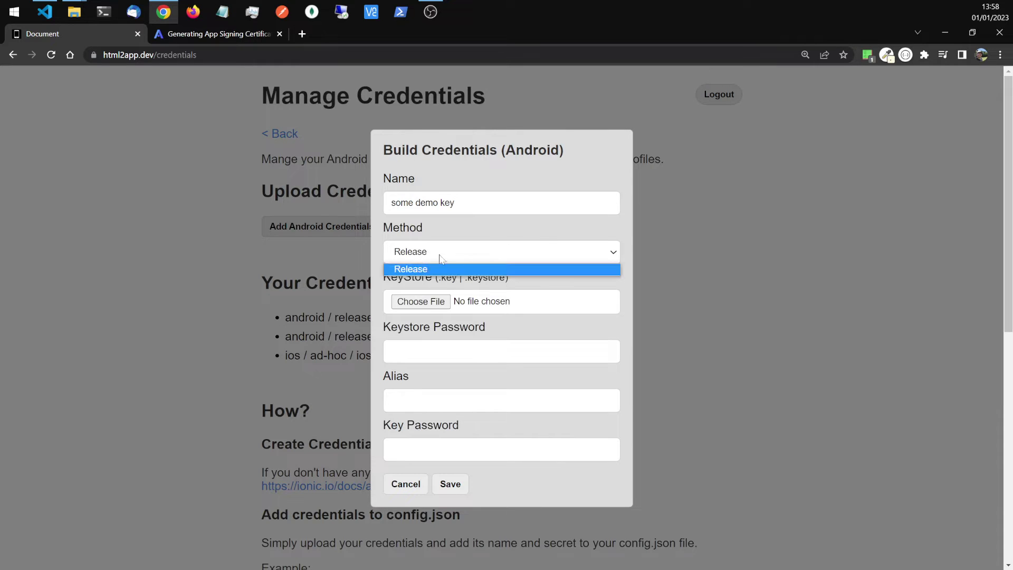
left_click(420, 259)
left_click(421, 301)
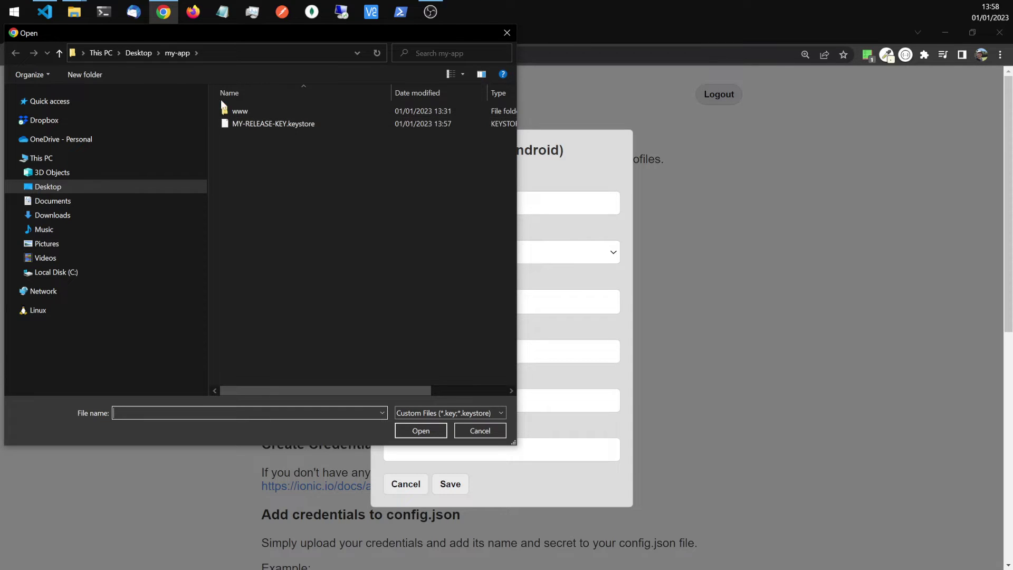
double_click(247, 121)
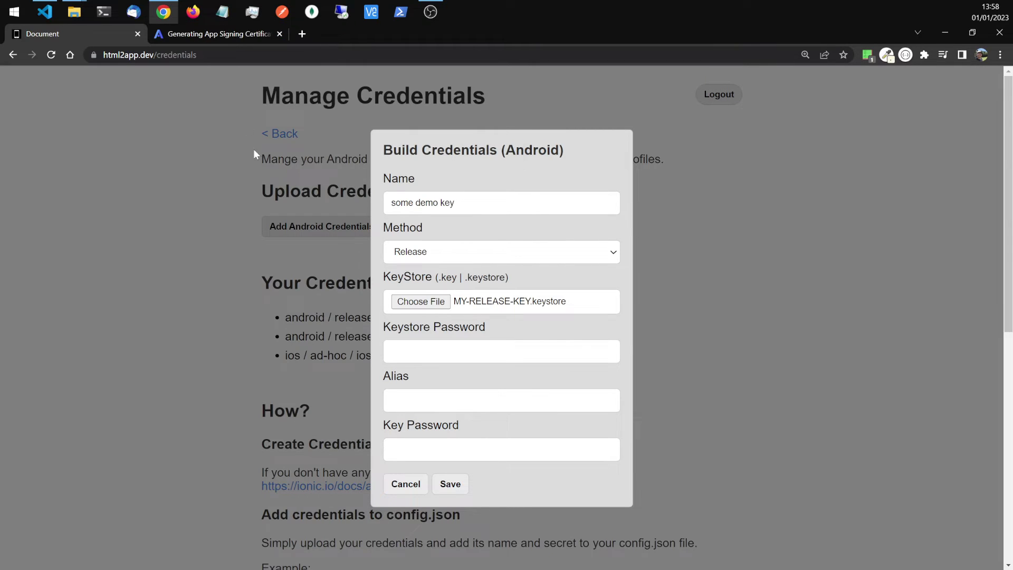
Step: Enter both passwords, paste MY_ALIAS_NAME from key.txt as the alias, and save
key("Tab")
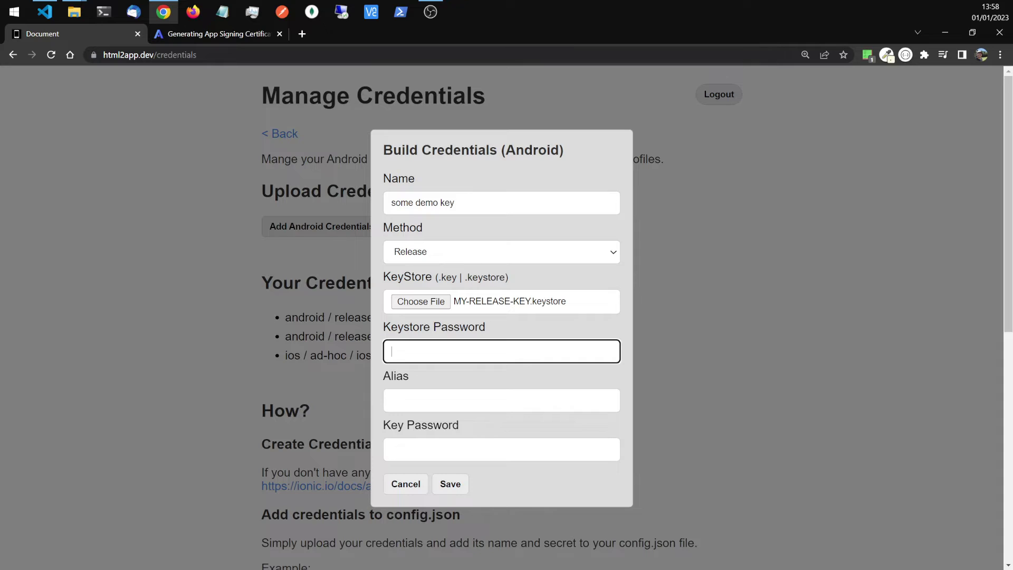
key("Tab")
key("Tab")
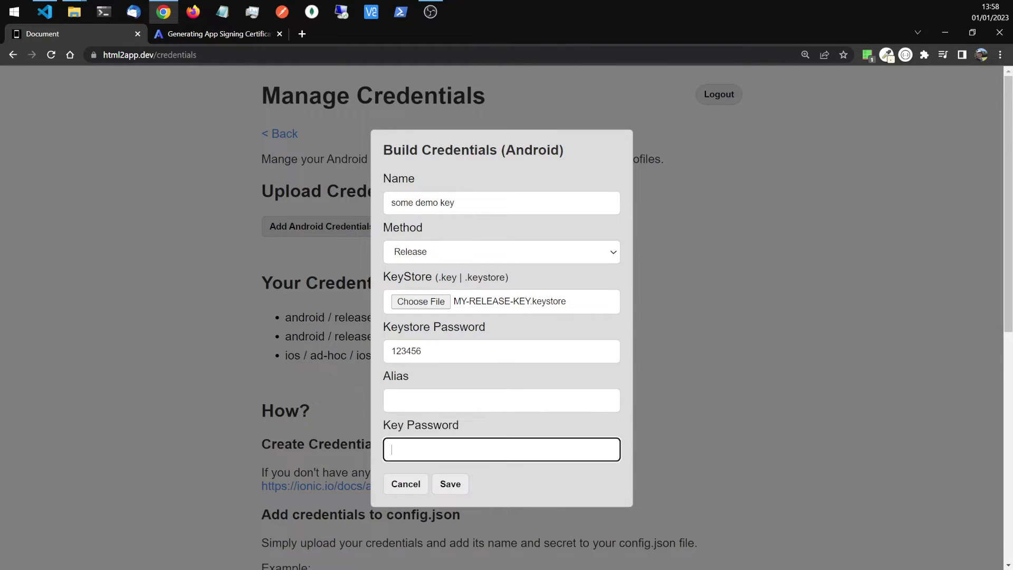
left_click(418, 393)
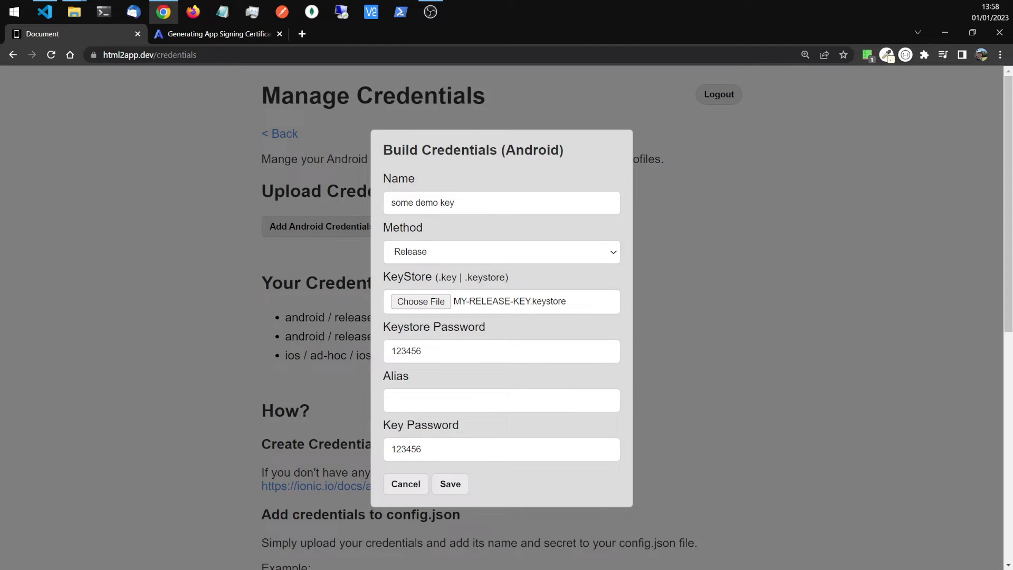
left_click(44, 11)
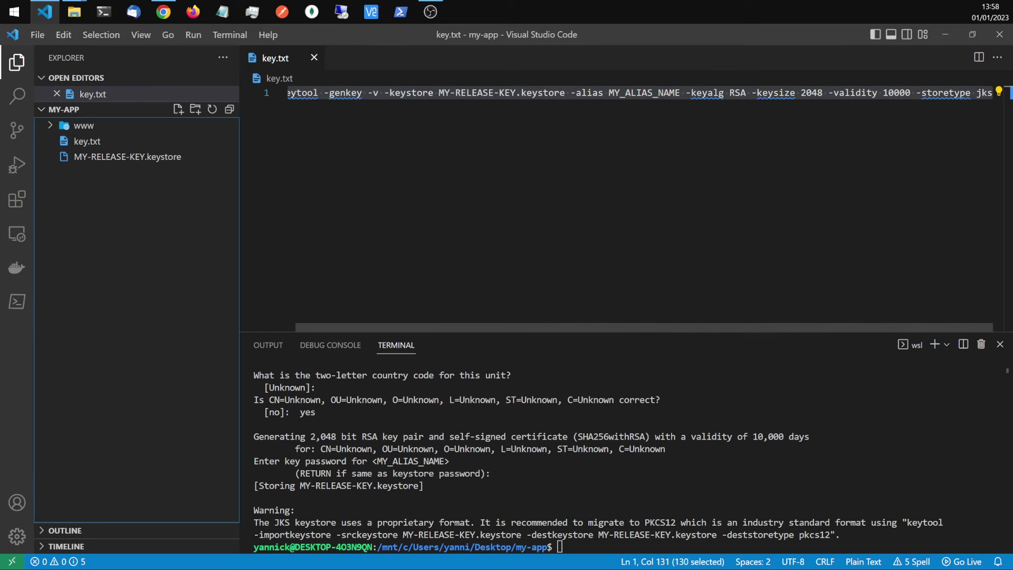
double_click(643, 92)
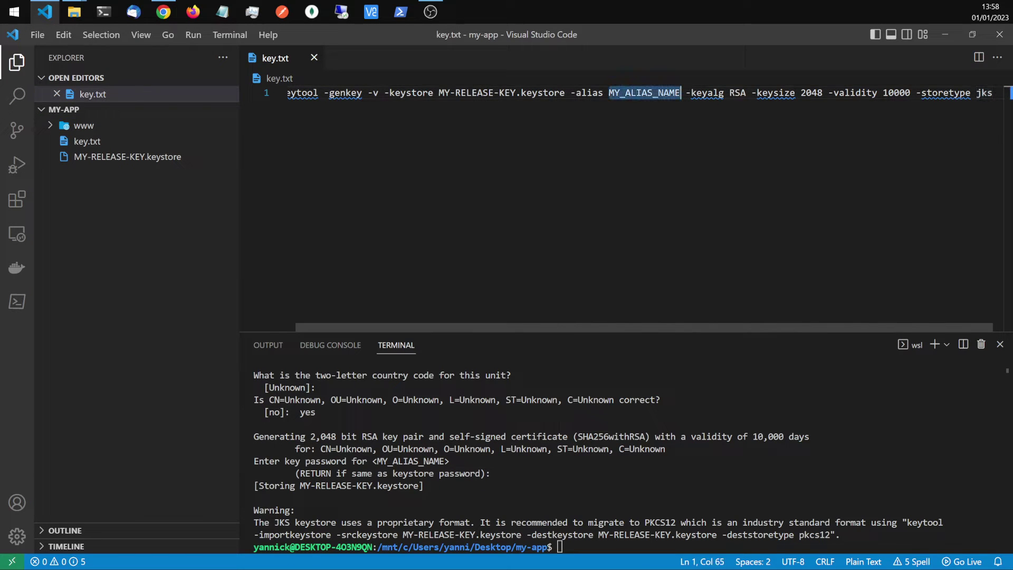
key("ctrl+c")
left_click(944, 35)
left_click(474, 400)
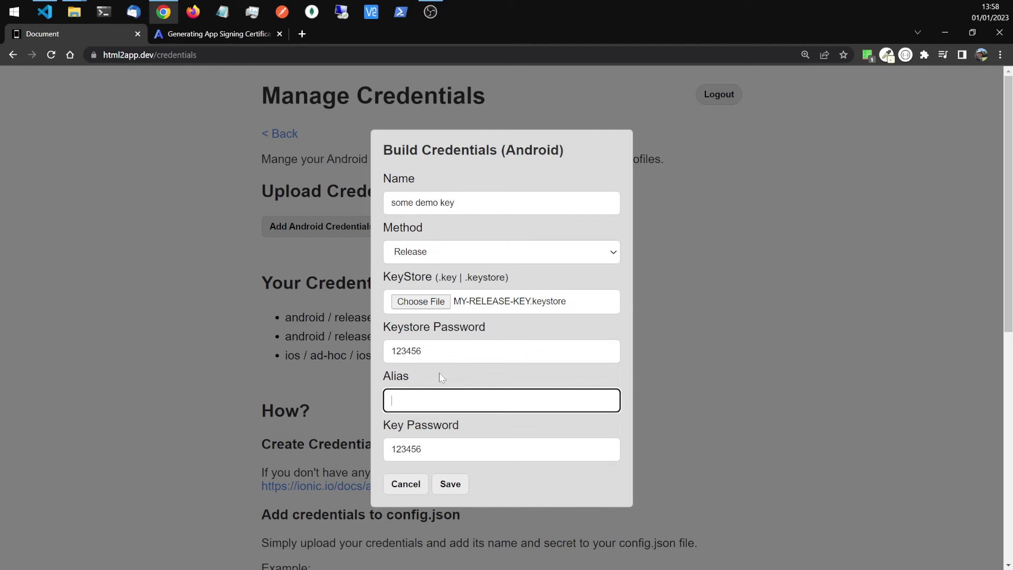
key("ctrl+v")
left_click(449, 484)
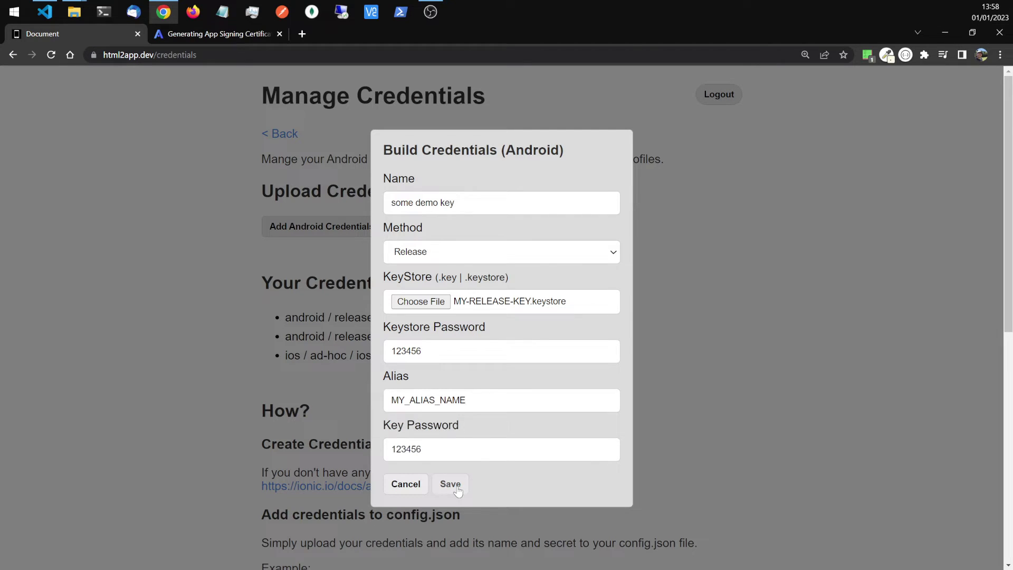
left_click_drag(518, 378, 491, 377)
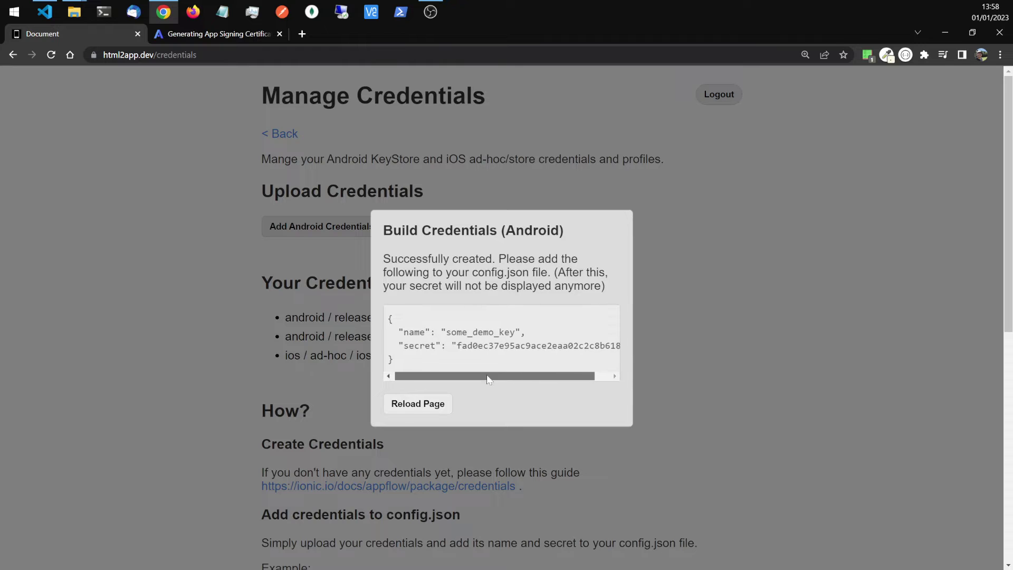
left_click_drag(404, 362, 390, 319)
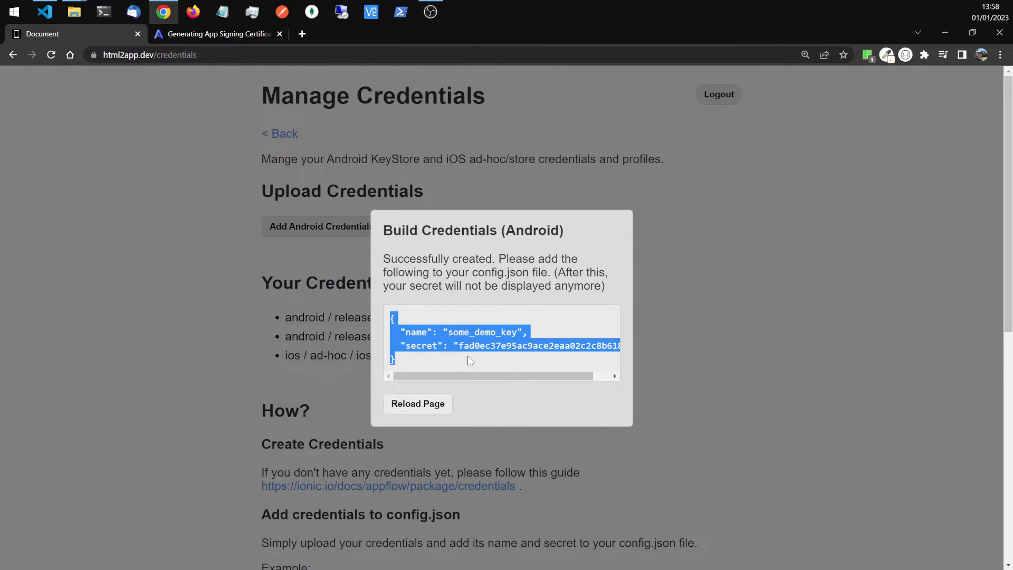
Step: Try selecting the some_demo_key name and secret value in the success dialog's JSON
left_click_drag(472, 377, 507, 377)
left_click(507, 340)
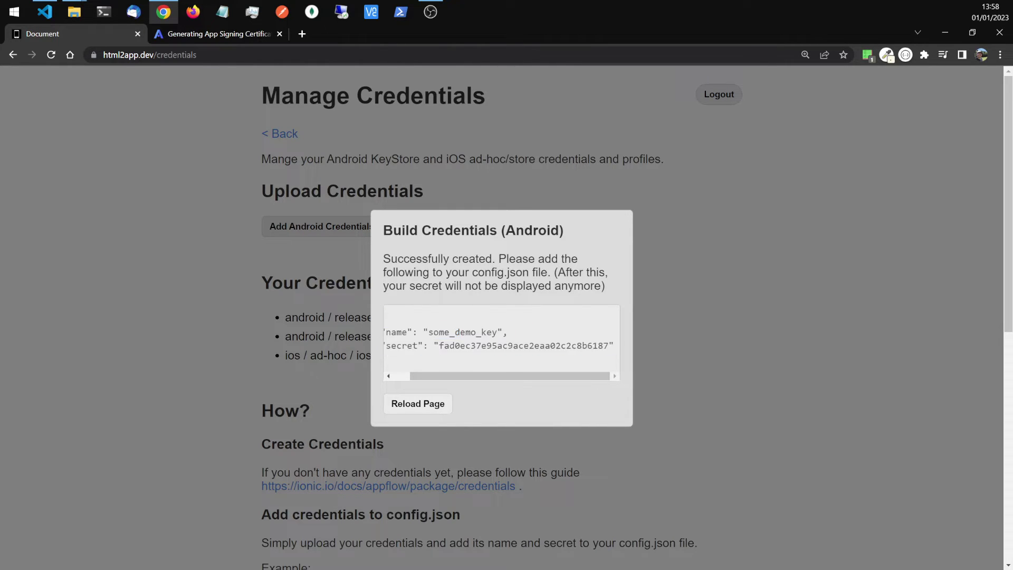
double_click(467, 331)
left_click(451, 348)
double_click(514, 345)
left_click_drag(475, 377, 414, 377)
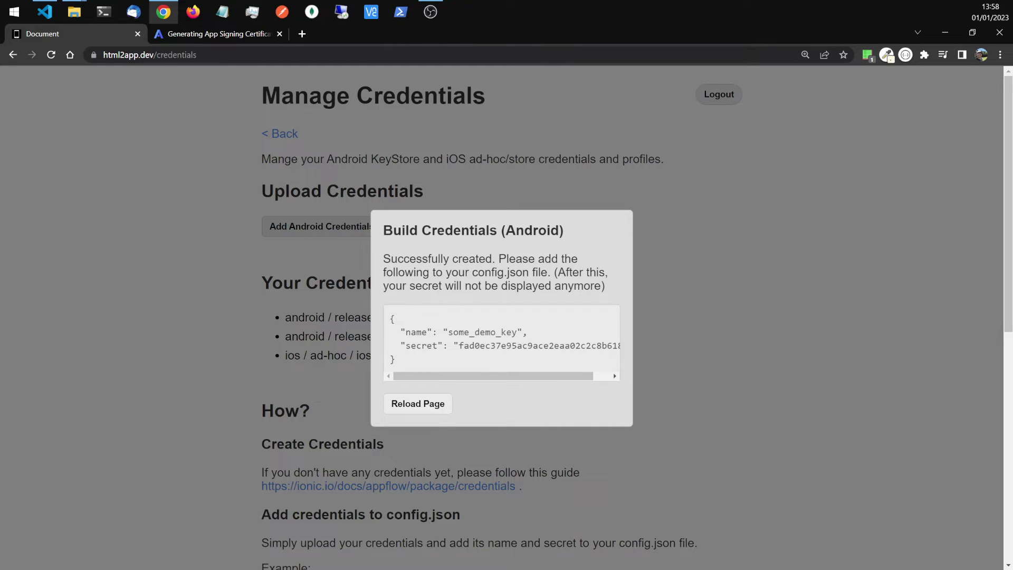
double_click(538, 345)
left_click_drag(481, 376, 506, 376)
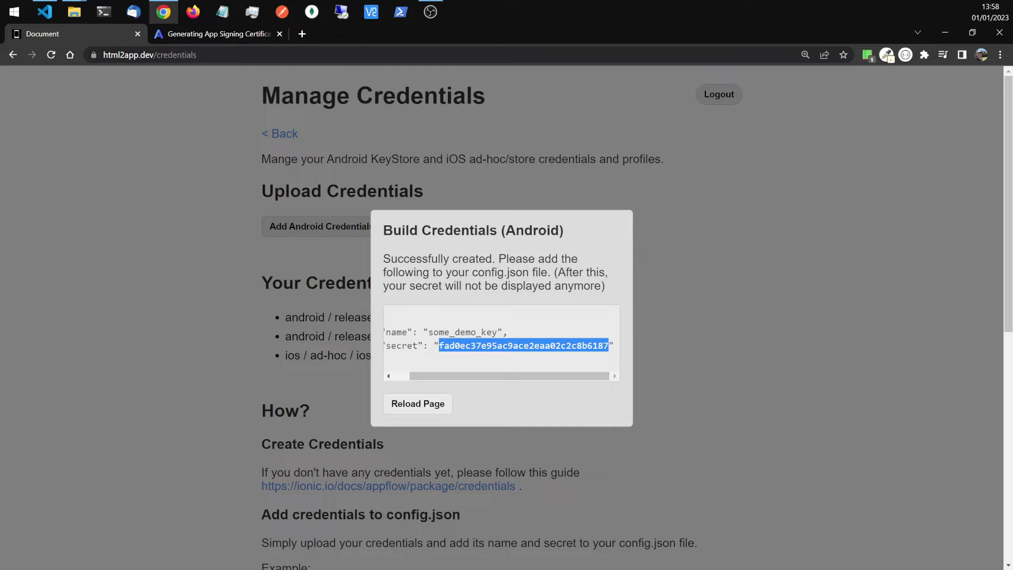
left_click(485, 374)
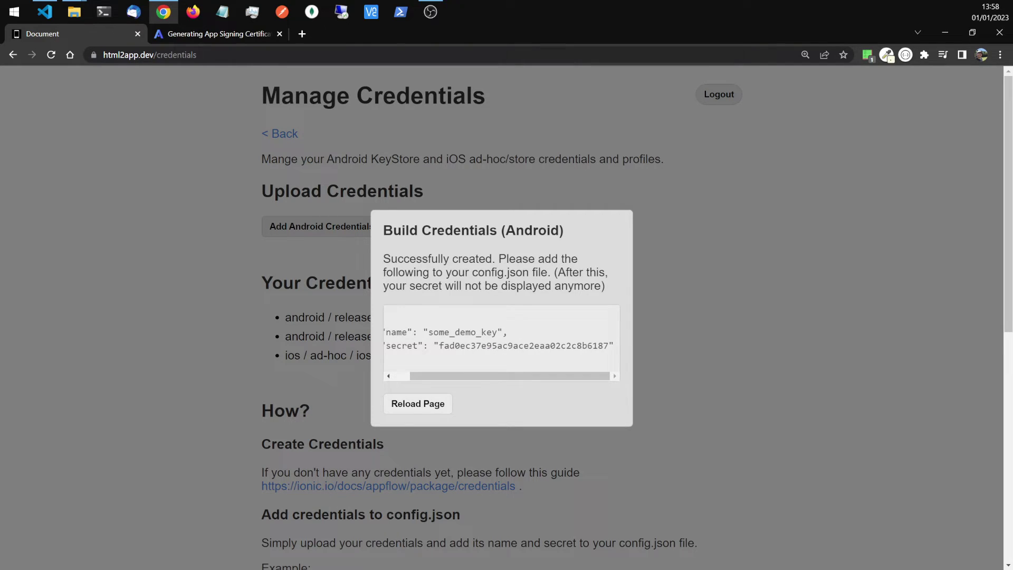
double_click(522, 345)
double_click(522, 346)
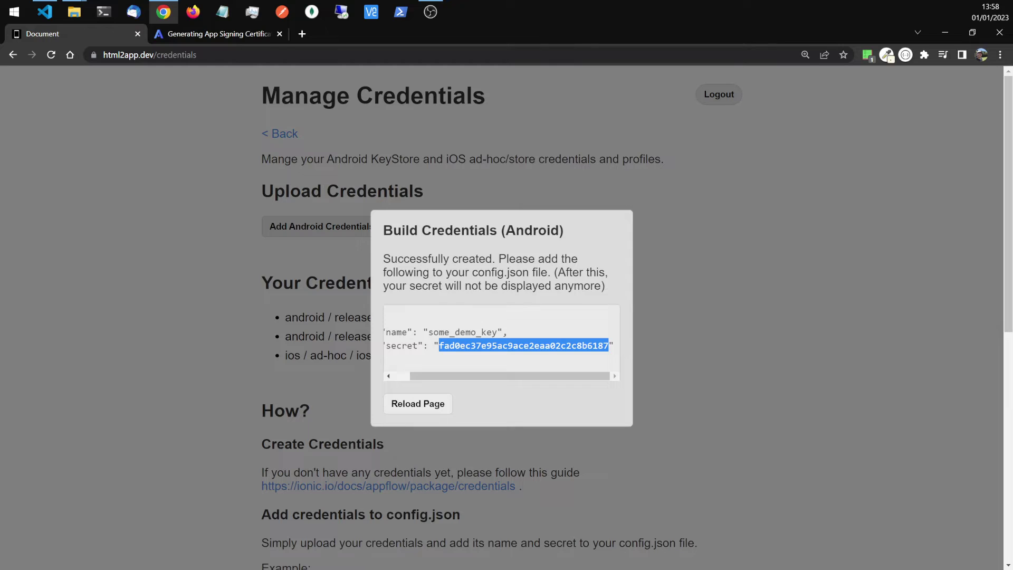
left_click(451, 358)
scroll(451, 358, "left", 3)
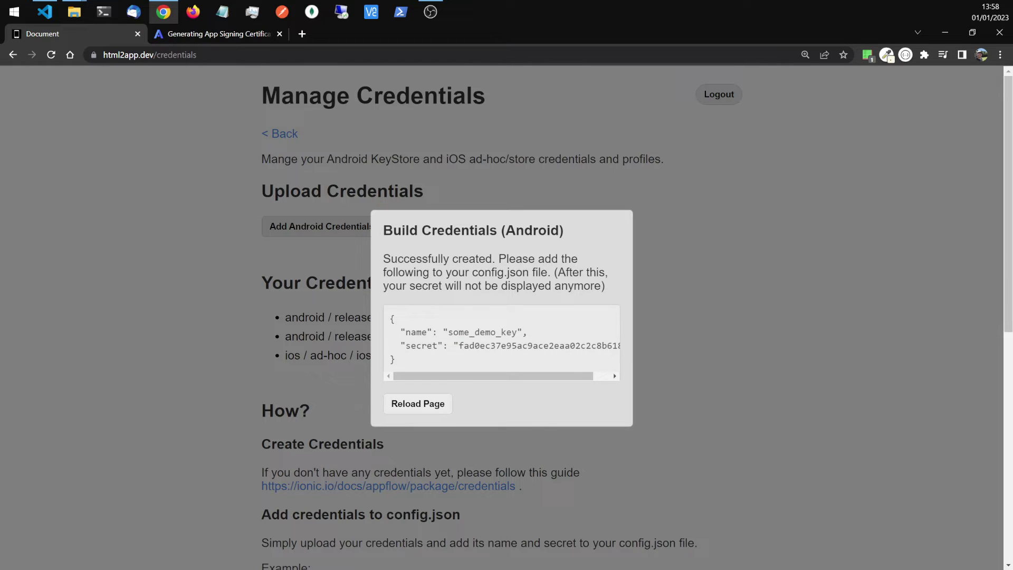
Step: Select the entire name-and-secret JSON block for copying
left_click_drag(448, 332, 518, 332)
left_click(517, 348)
left_click_drag(396, 360, 389, 328)
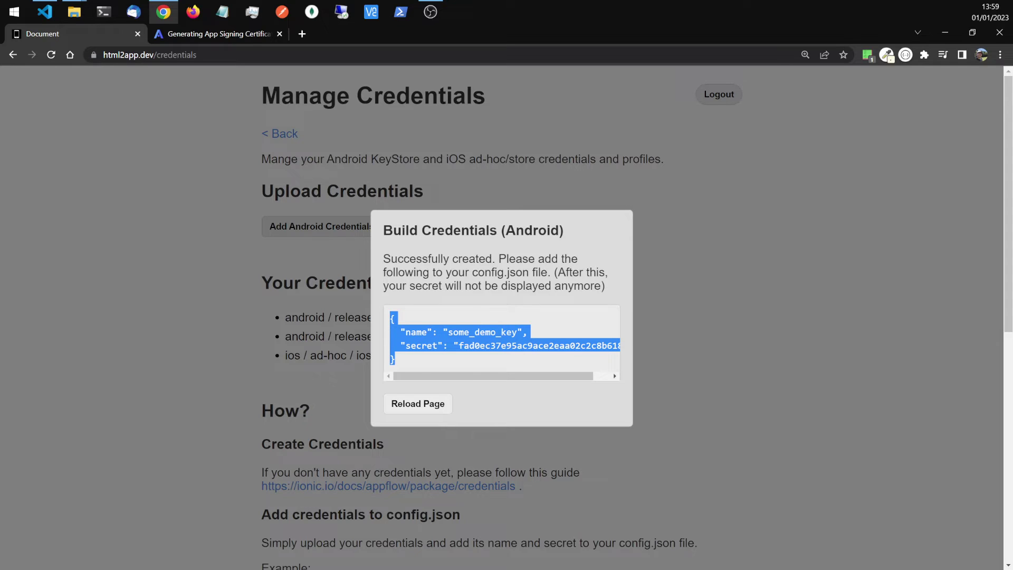
left_click_drag(452, 376, 444, 382)
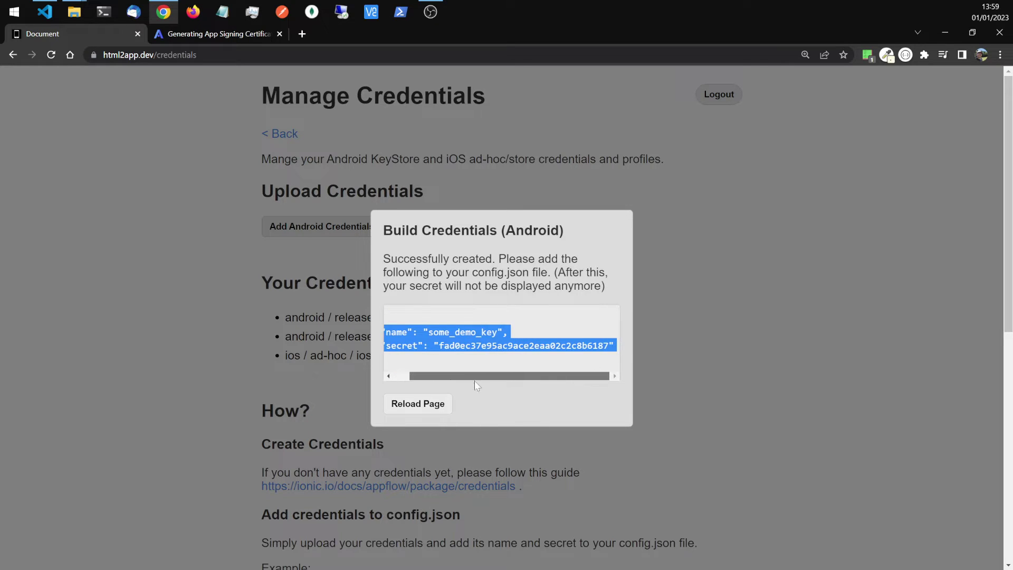
triple_click(404, 340)
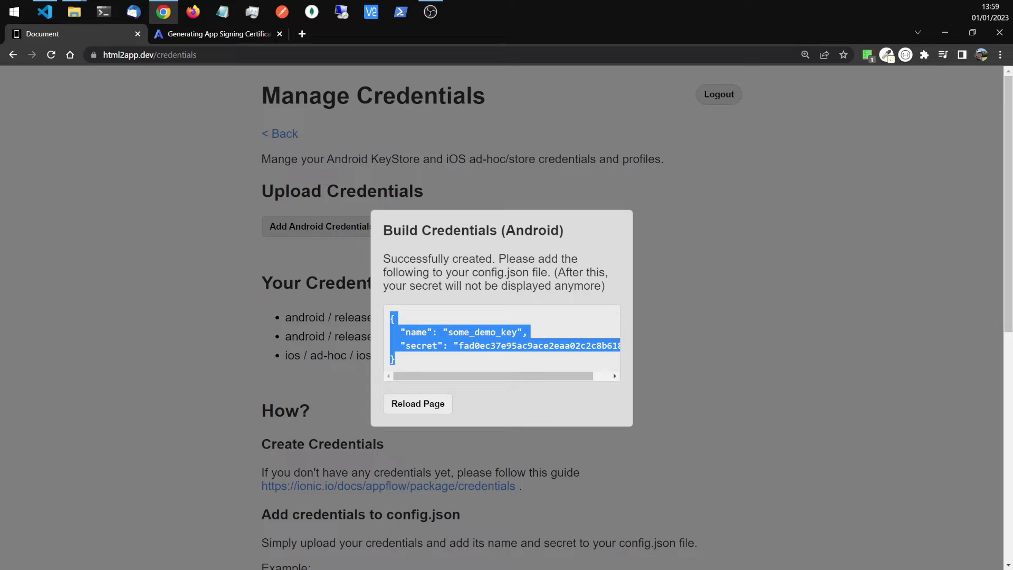
left_click_drag(620, 352, 388, 326)
Step: Create cred.txt in my-app, paste the credential JSON into it, and save
left_click(45, 12)
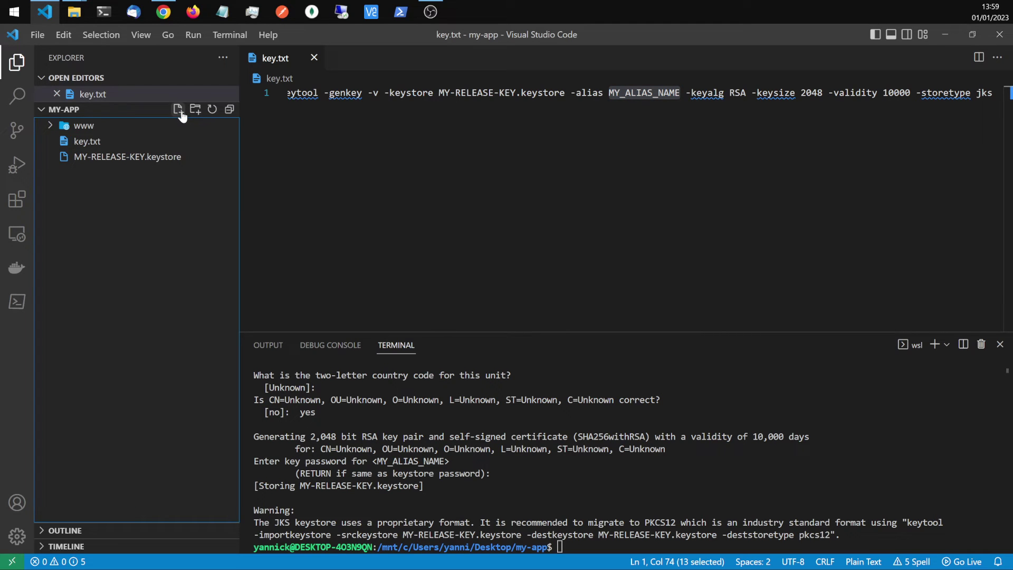
left_click(178, 109)
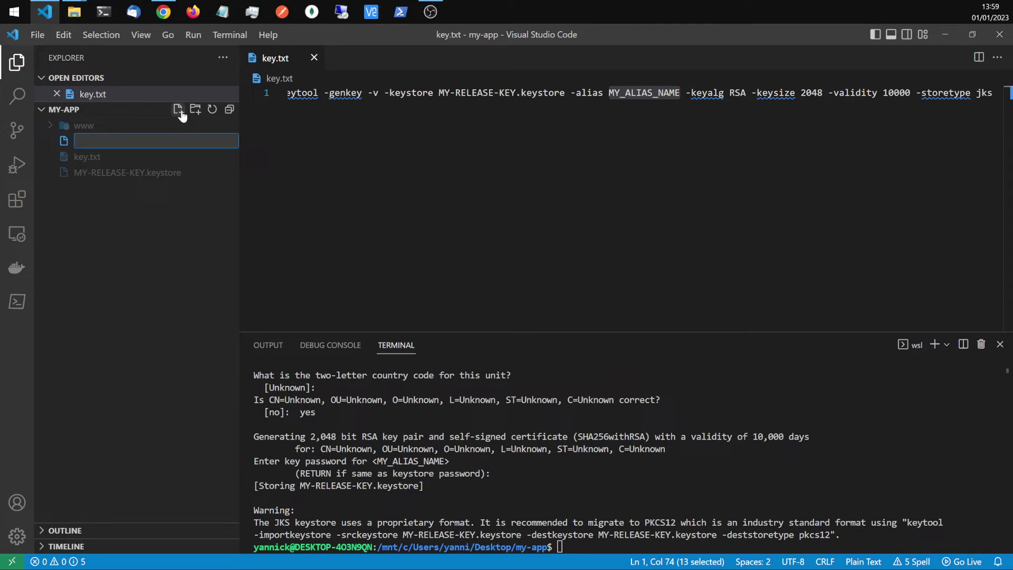
type(".txt")
key("Return")
key("ctrl+v")
key("ctrl+s")
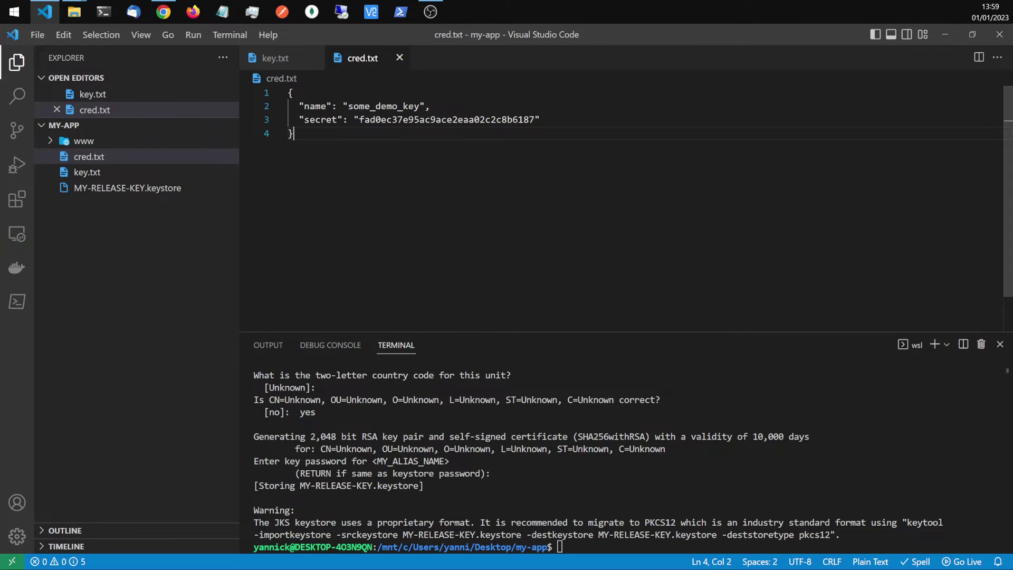
Step: Check the some_demo_key name and secret lines in cred.txt
left_click(163, 12)
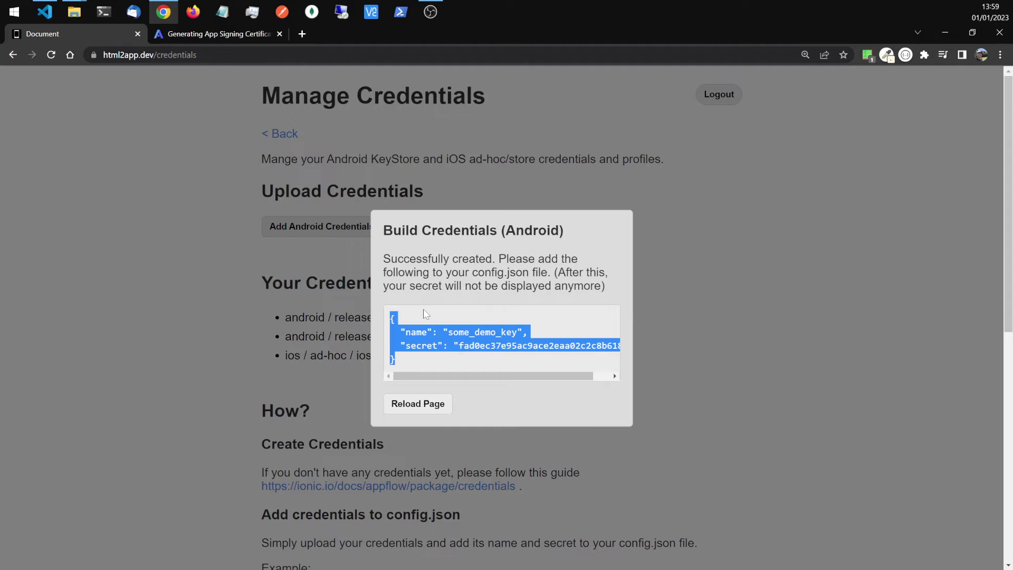
left_click(45, 11)
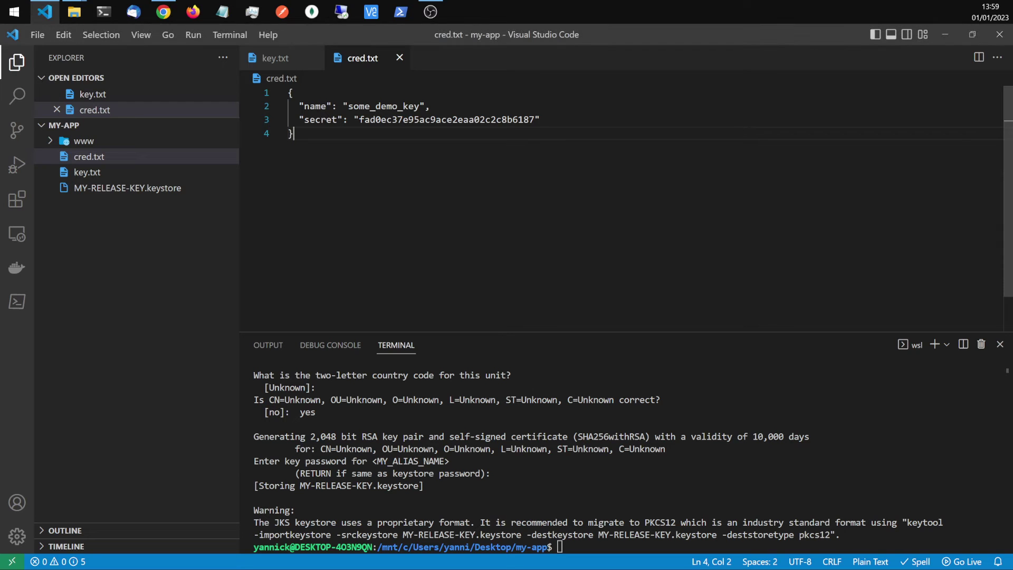
double_click(384, 106)
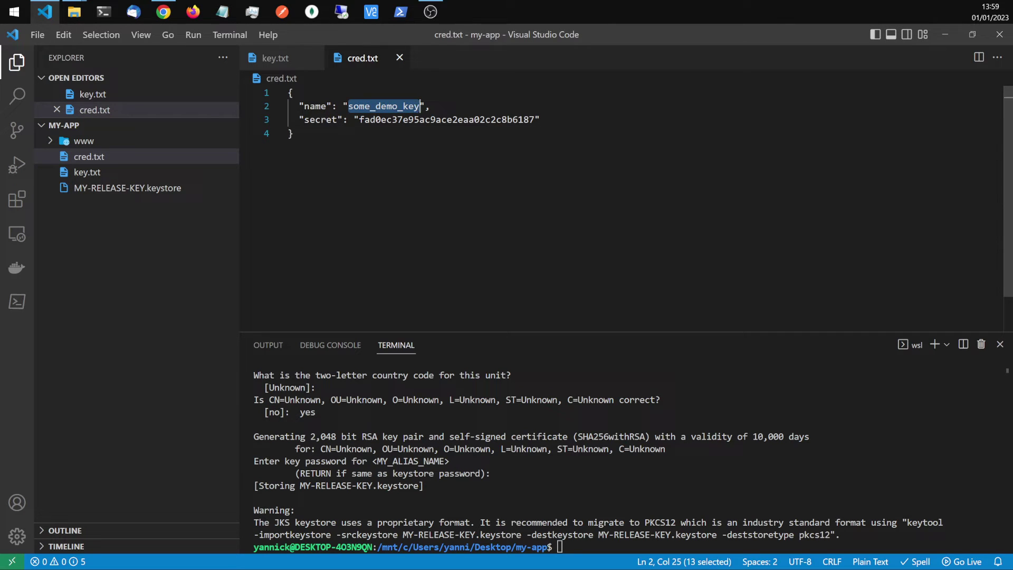
left_click(475, 238)
left_click_drag(360, 119, 535, 120)
left_click(396, 133)
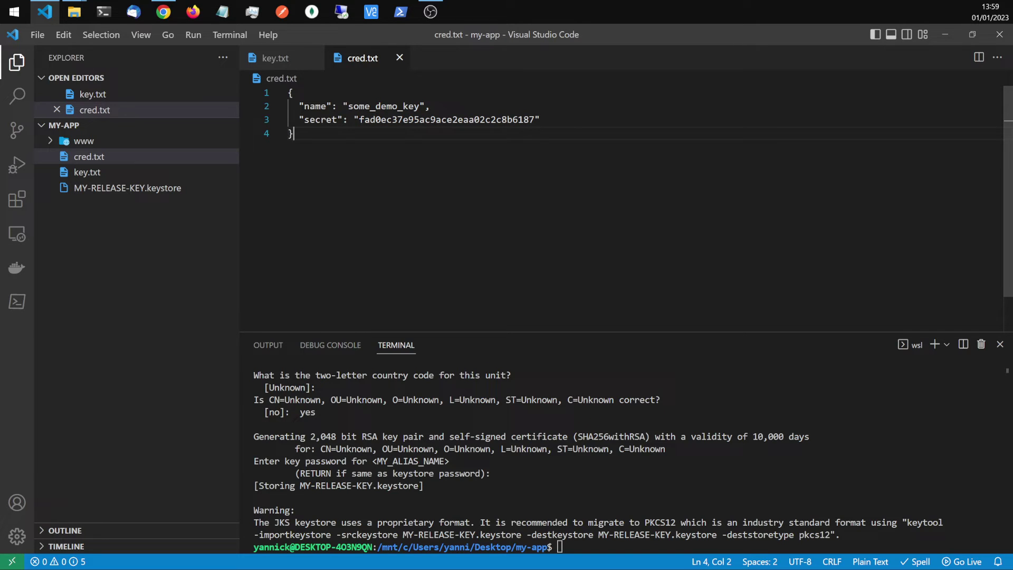
left_click_drag(348, 107, 405, 107)
left_click(396, 133)
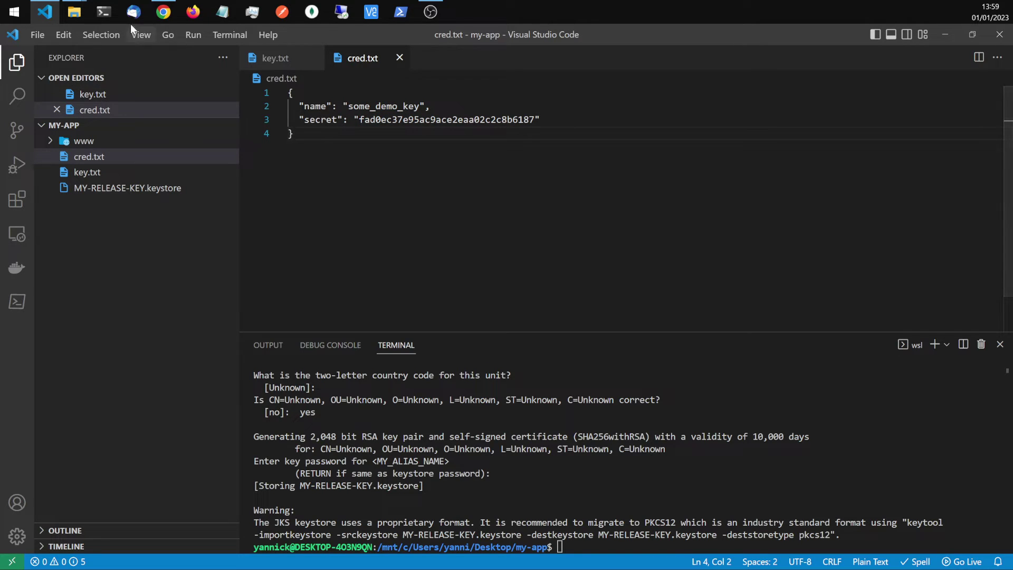
Step: Reload the credentials page and check the android / release / some_demo_key entry
left_click(162, 11)
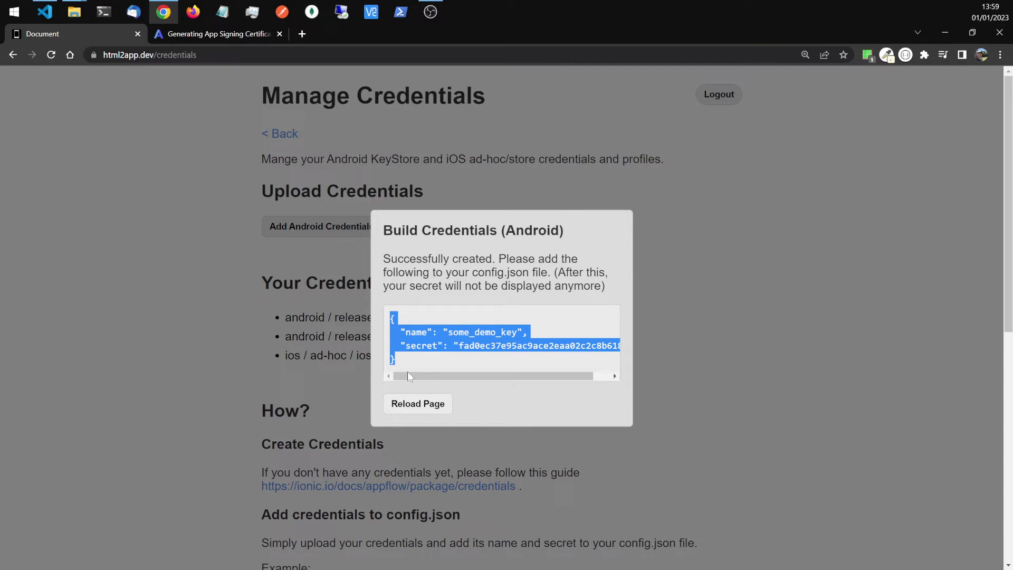
left_click(417, 402)
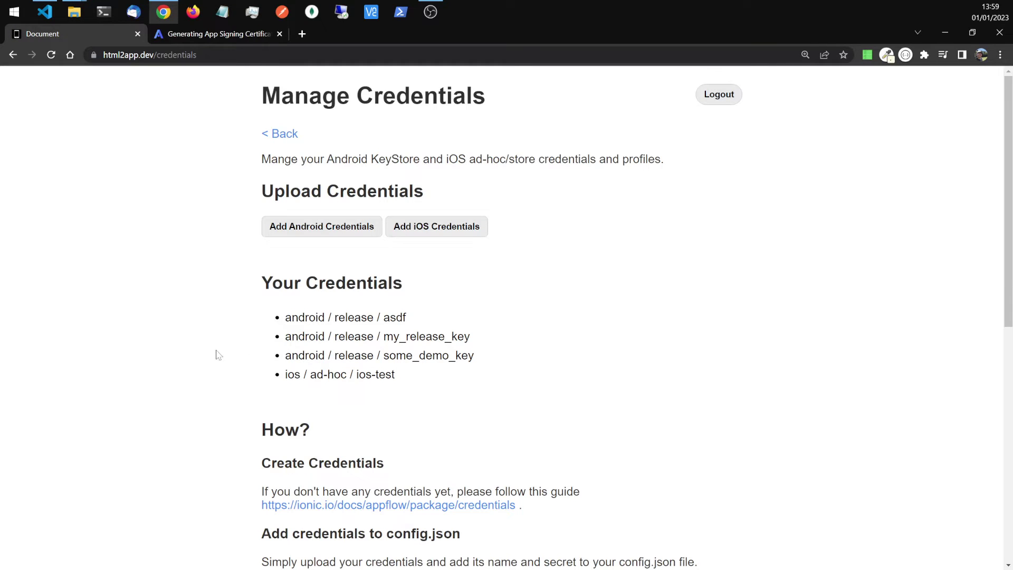
left_click_drag(477, 356, 285, 355)
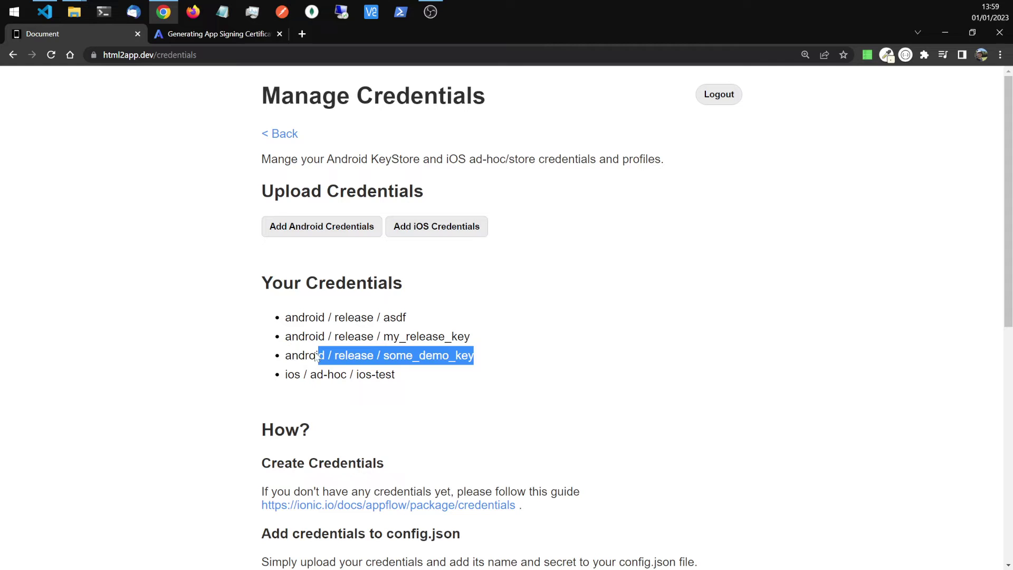
left_click(286, 355)
double_click(354, 356)
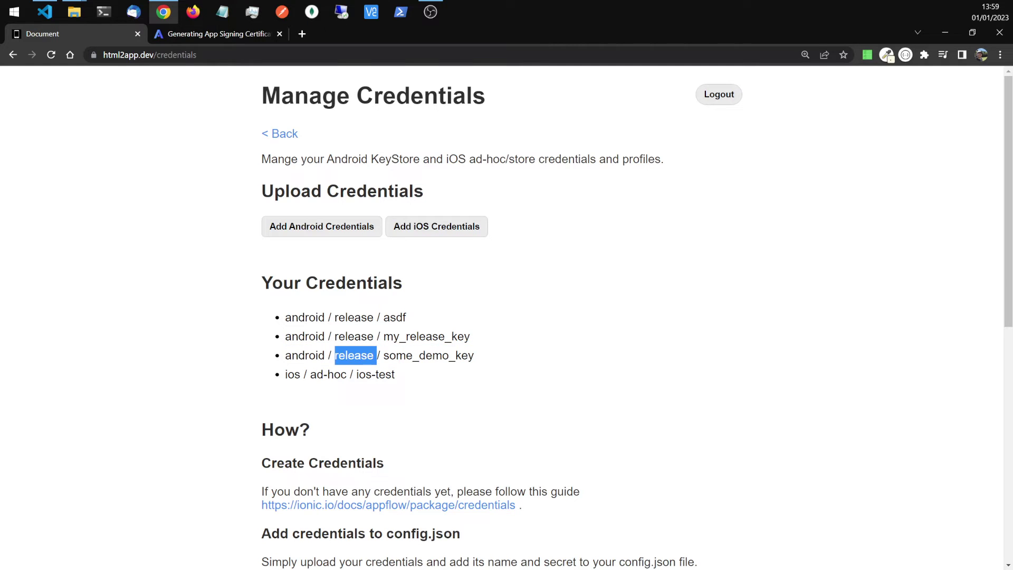
mouse_move(385, 355)
left_mouse_down()
mouse_move(474, 356)
mouse_move(396, 356)
left_mouse_up()
left_click(456, 370)
scroll(555, 356, "down", 4)
left_click(674, 289)
scroll(666, 308, "down", 4)
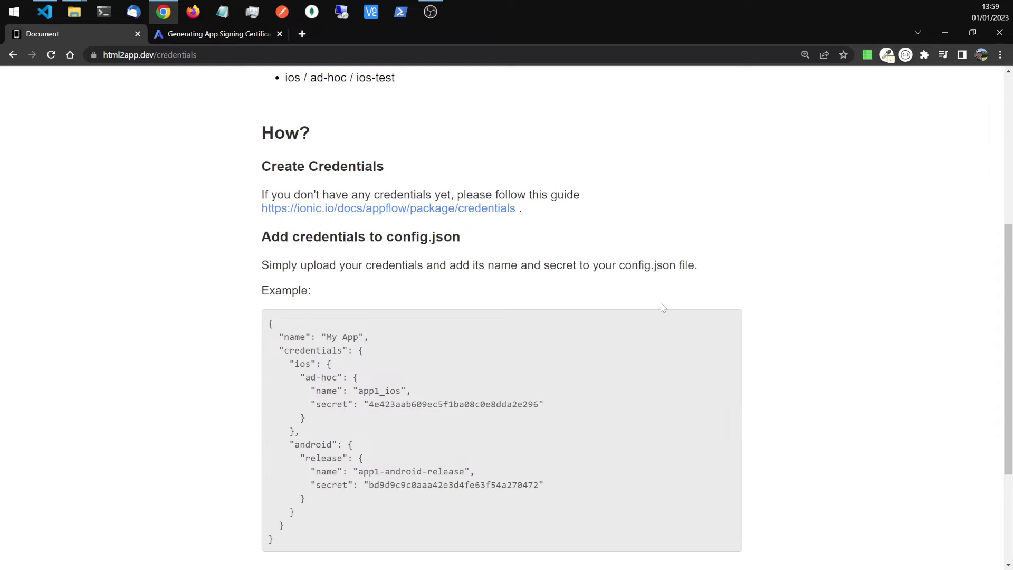
Step: Locate and select the example config.json code below the credentials list
left_click_drag(269, 321, 547, 511)
left_click(554, 514)
left_click(341, 511)
left_click_drag(273, 542, 261, 353)
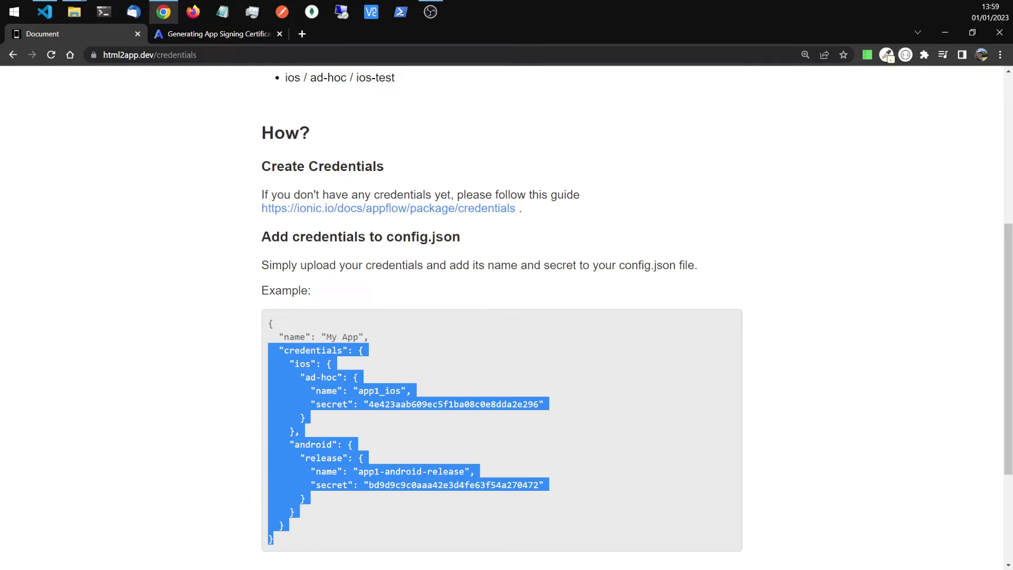
double_click(424, 237)
left_click(526, 252)
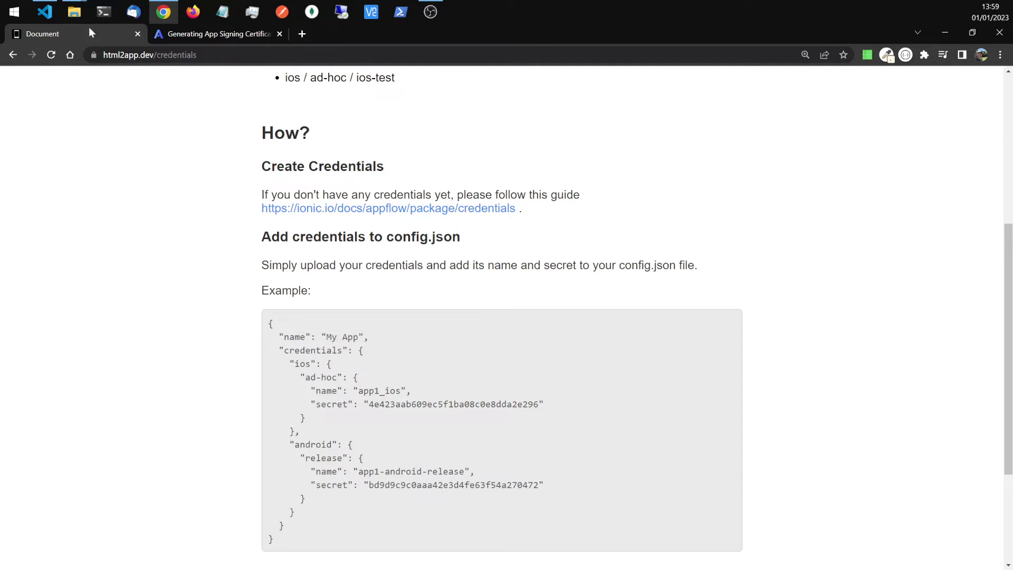
Step: Create a new config.json file in the my-app project
left_click(53, 14)
left_click(178, 126)
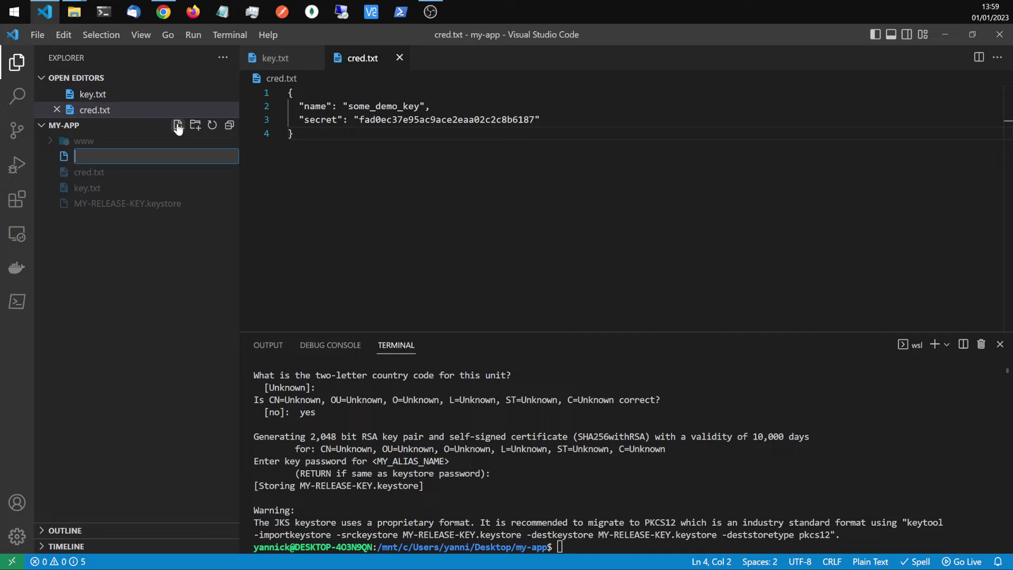
type("congi")
key("BackSpace")
key("BackSpace")
type("fig.json")
key("Return")
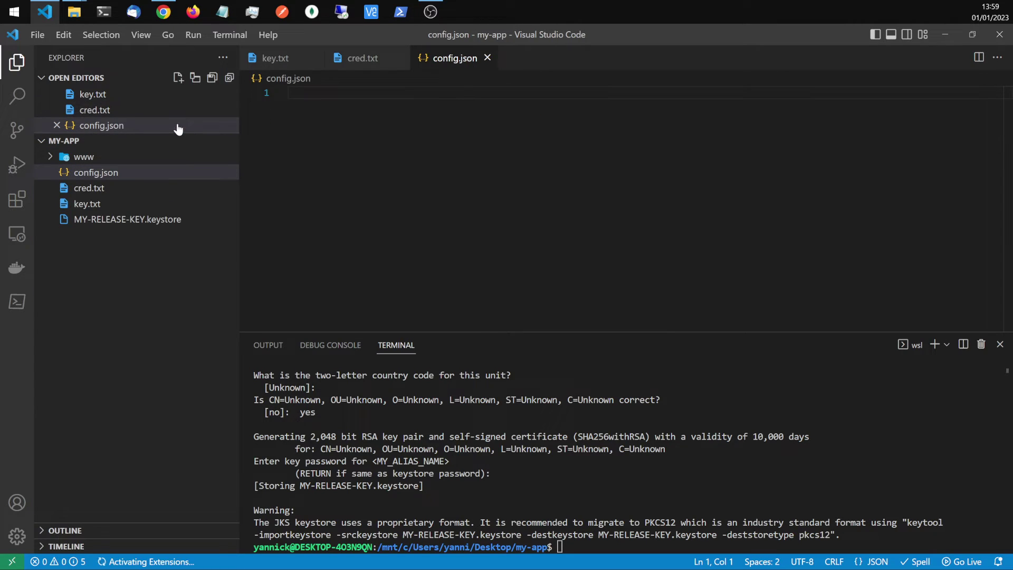
Step: Copy the site's example config.json code into config.json and save it
left_click(163, 12)
scroll(368, 448, "down", 2)
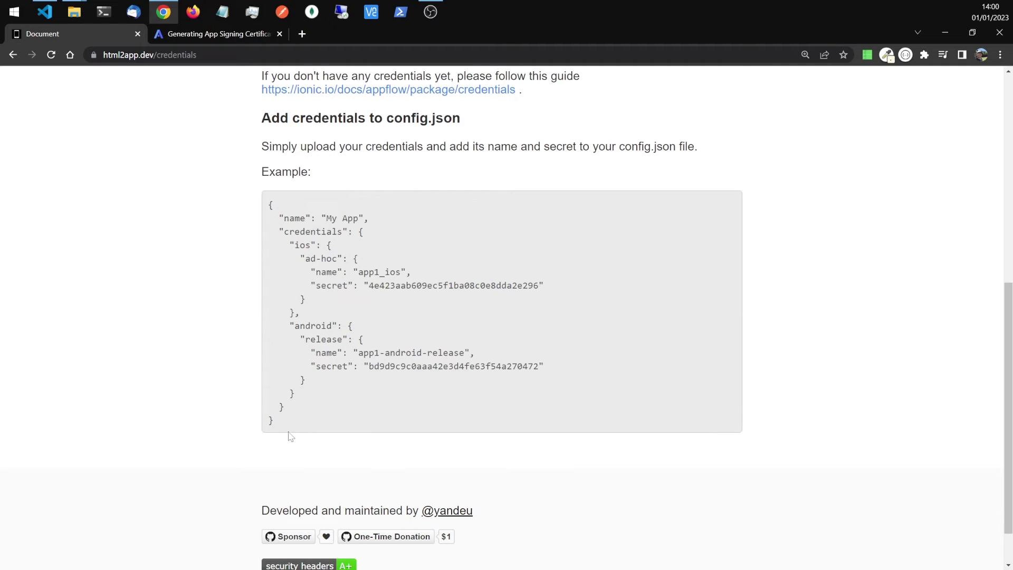
mouse_move(277, 422)
left_mouse_down()
mouse_move(273, 207)
mouse_move(287, 421)
left_mouse_up()
left_click(274, 208)
key("ctrl+c")
left_click(212, 366)
key("alt+Tab")
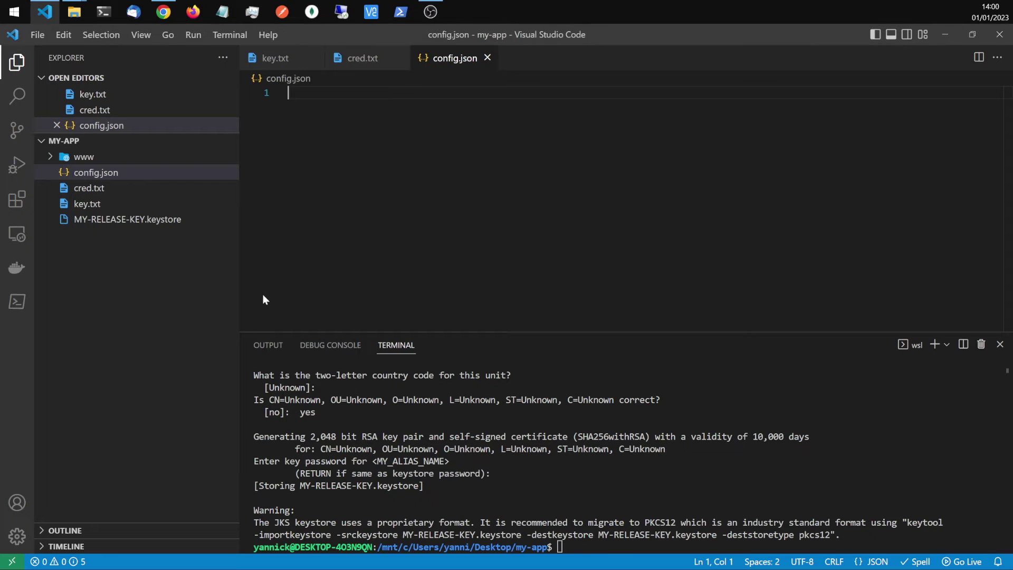
key("ctrl+v")
key("ctrl+s")
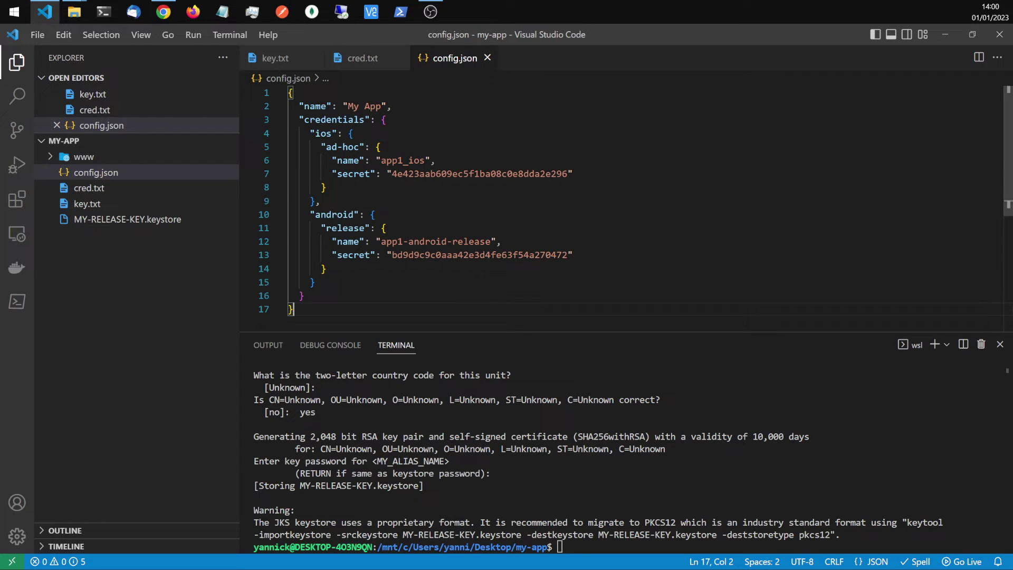
Step: Delete the ios block and the placeholder app1-android-release name and secret lines
left_click_drag(324, 200, 310, 133)
key("Delete")
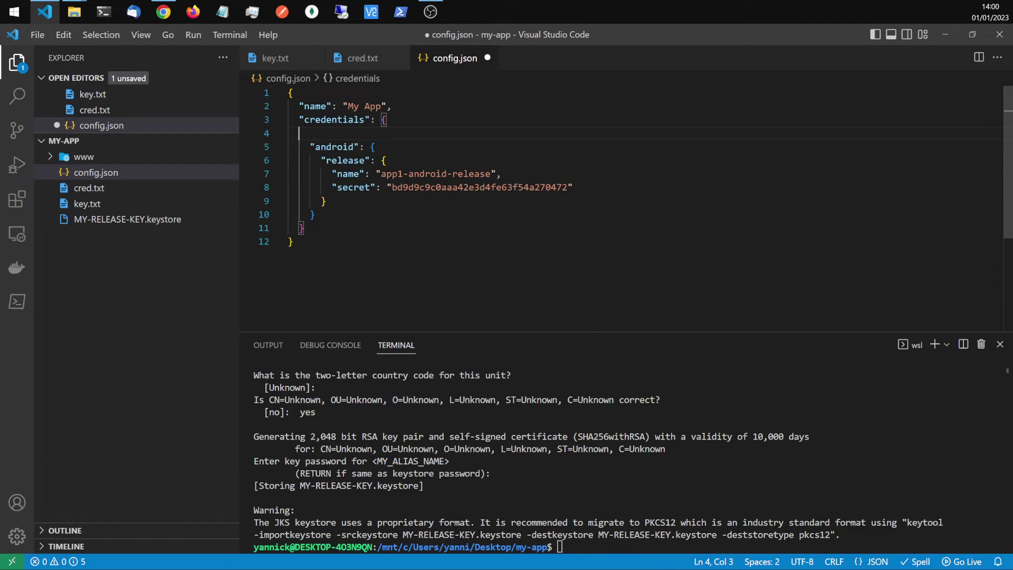
key("Down")
key("Down")
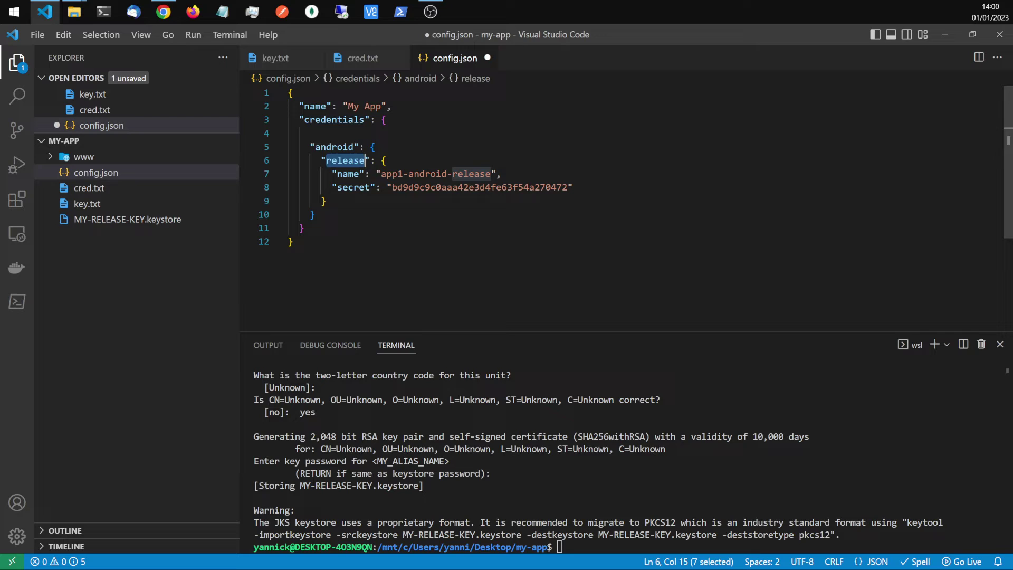
key("Down")
key("Home")
key("shift+End")
key("Delete")
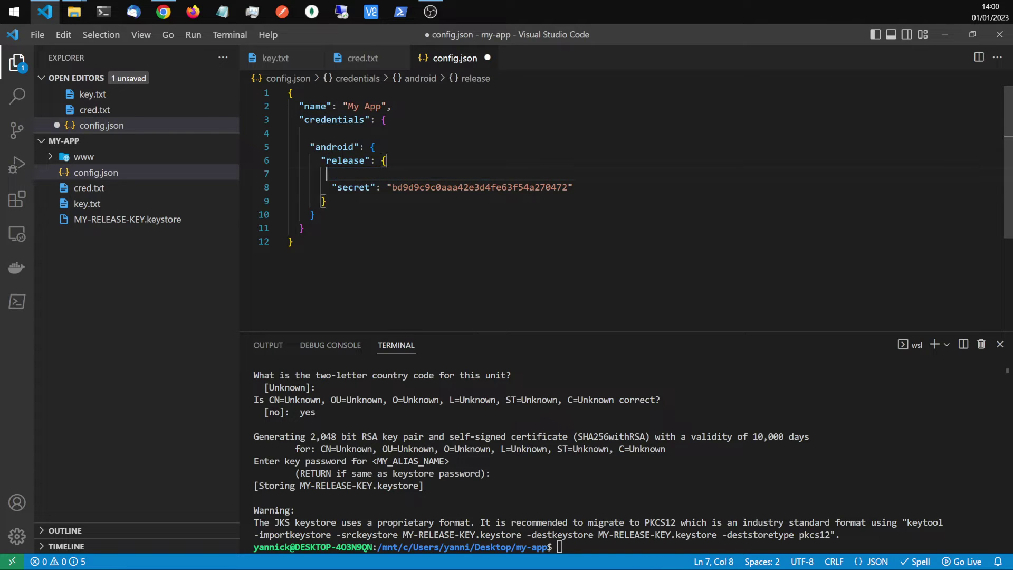
key("Down")
key("shift+End")
key("Delete")
Step: Paste cred.txt's some_demo_key name and secret into config.json, save, and close both files
left_click(360, 58)
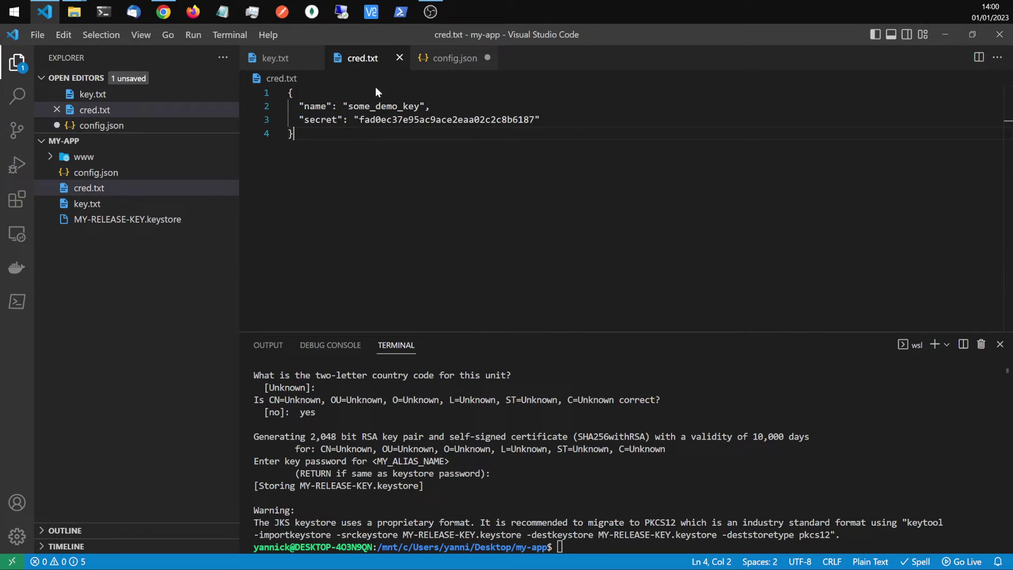
key("shift+Up")
key("shift+Up")
key("shift+Home")
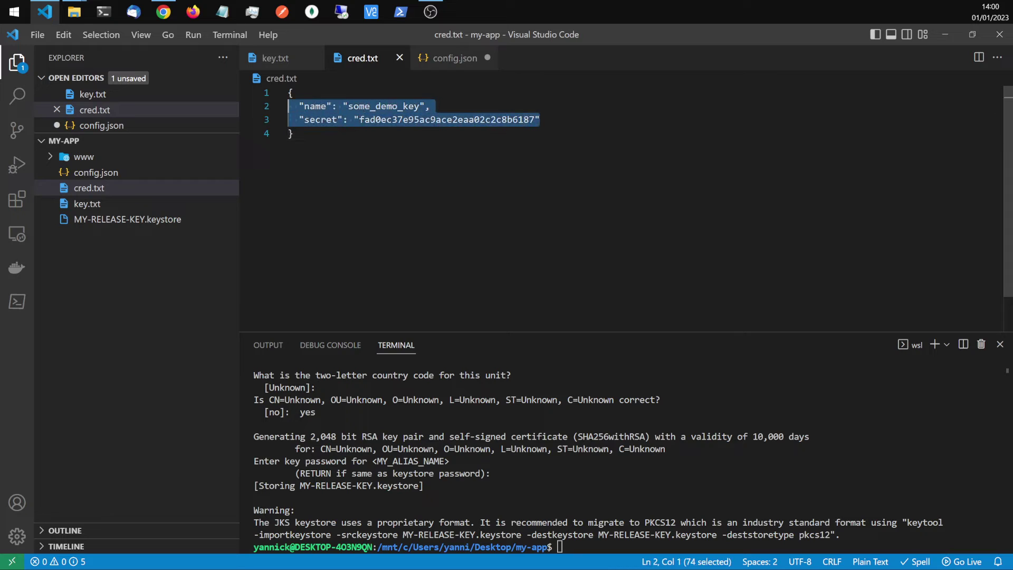
key("ctrl+c")
left_click(444, 58)
key("ctrl+v")
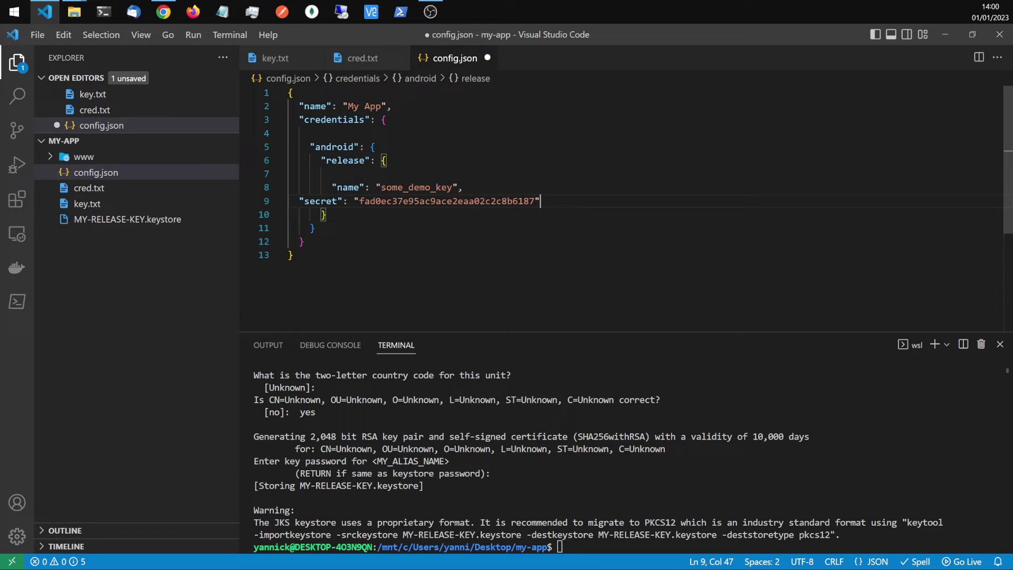
key("ctrl+s")
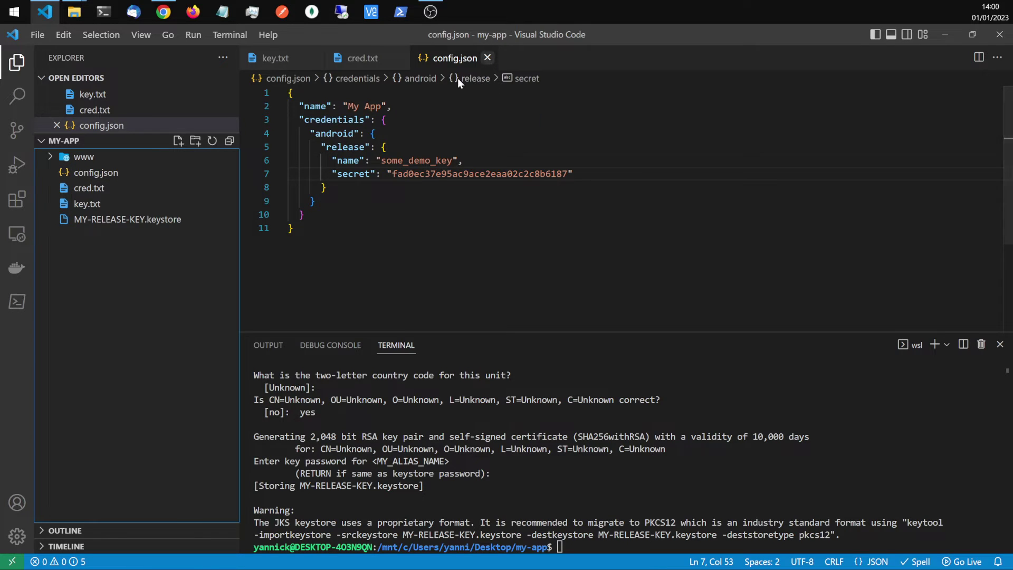
key("ctrl+w")
left_click(399, 58)
Step: Compress the www folder and config.json into config.zip inside my-app
key("ctrl+w")
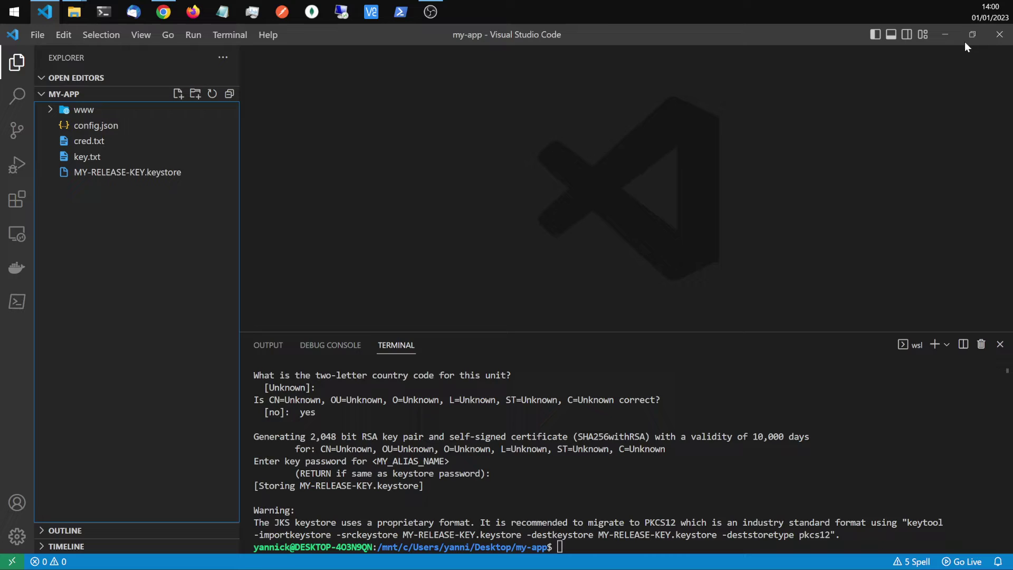
left_click(945, 34)
left_click(940, 35)
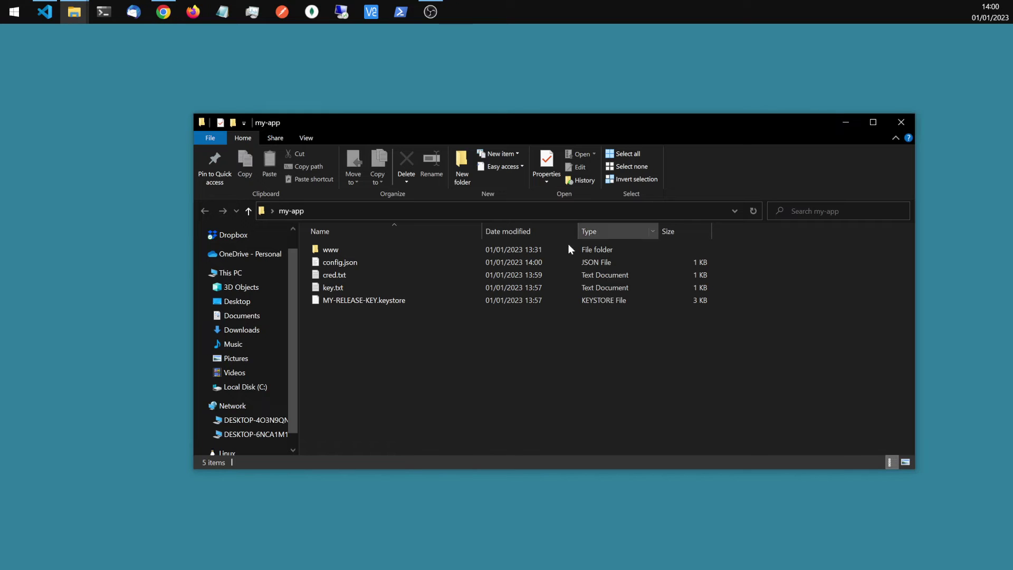
left_click(345, 251)
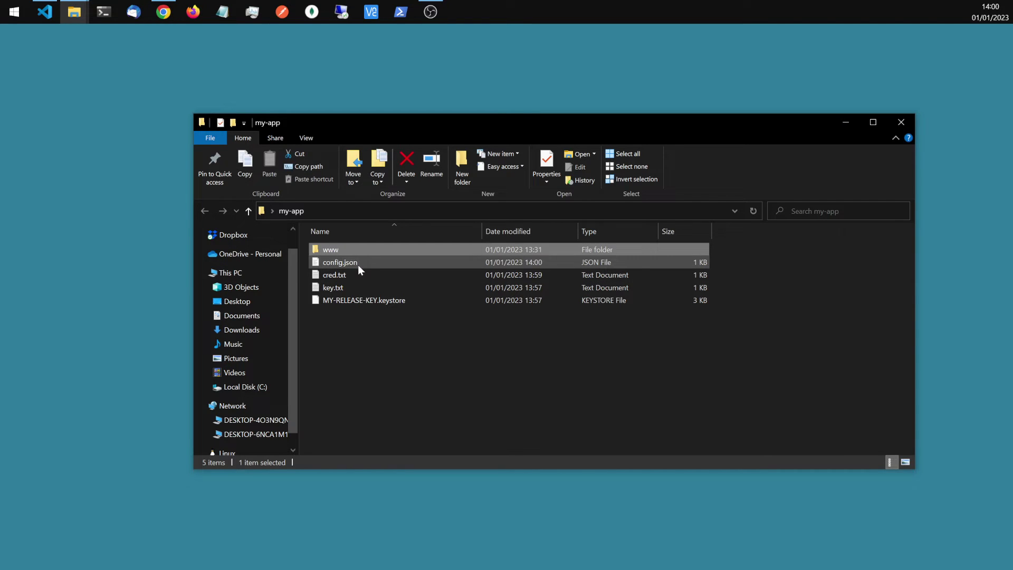
left_click(357, 263, "ctrl")
right_click(357, 264)
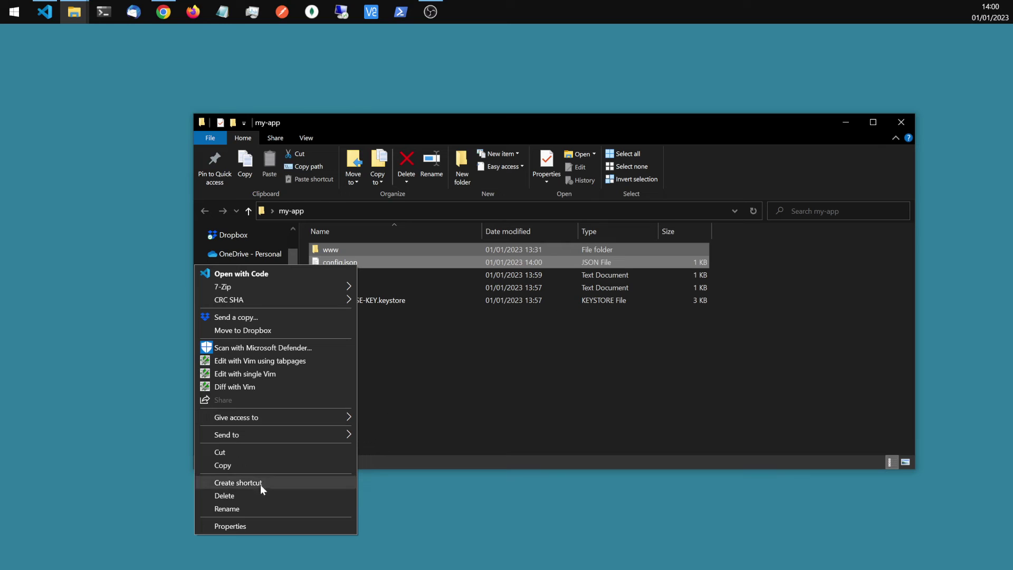
left_click(421, 443)
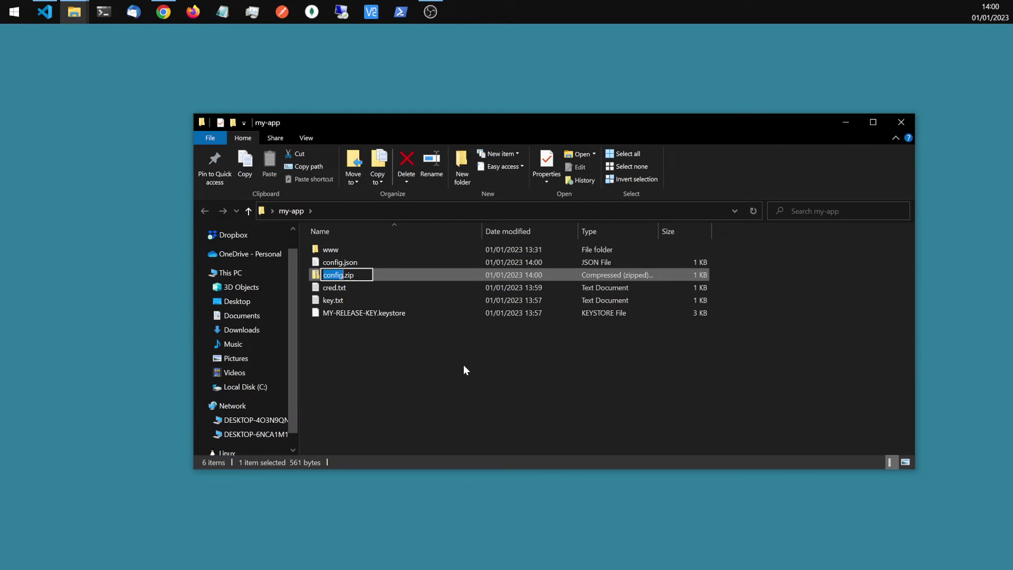
left_click(463, 365)
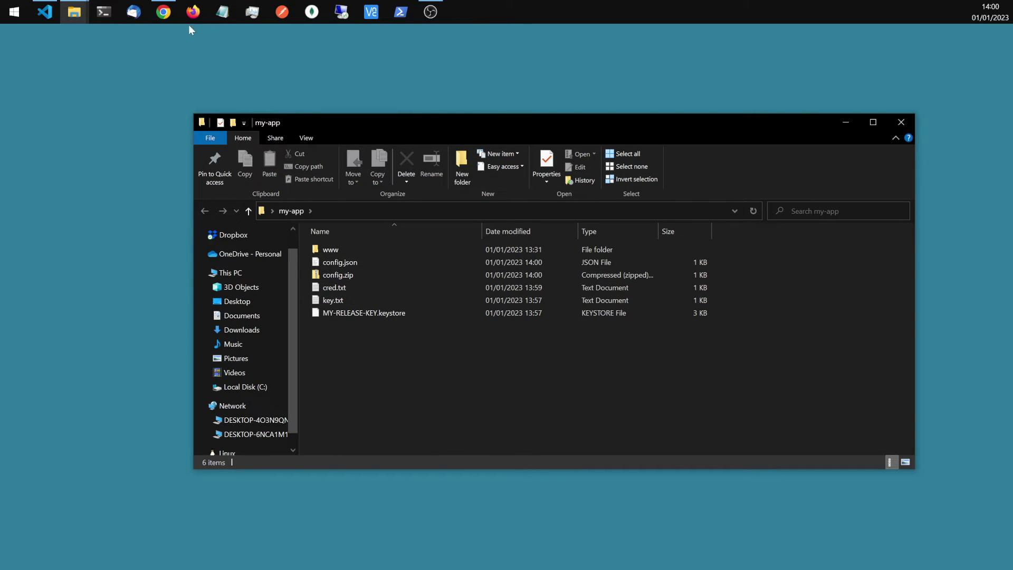
Step: Drop config.zip onto Build Android App on the home page as a Release build
left_click(162, 12)
left_click_drag(432, 37, 1009, 286)
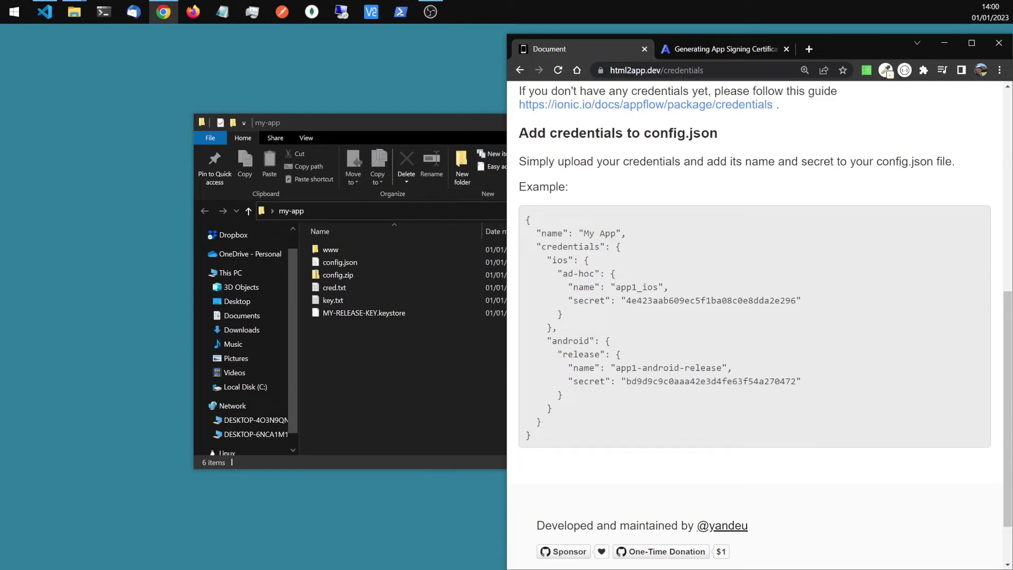
left_click_drag(444, 123, 736, 137)
left_click(831, 119)
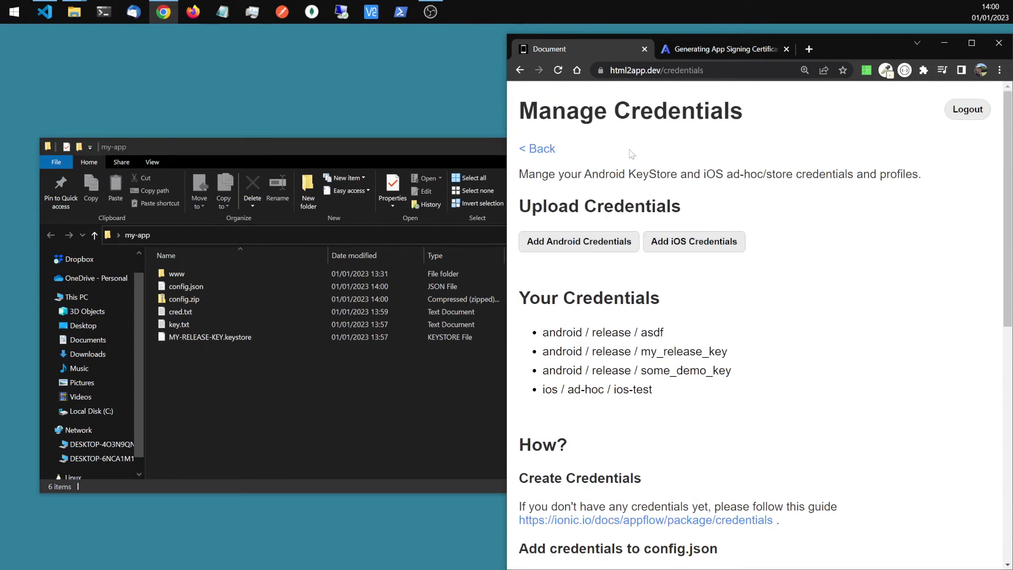
left_click(538, 149)
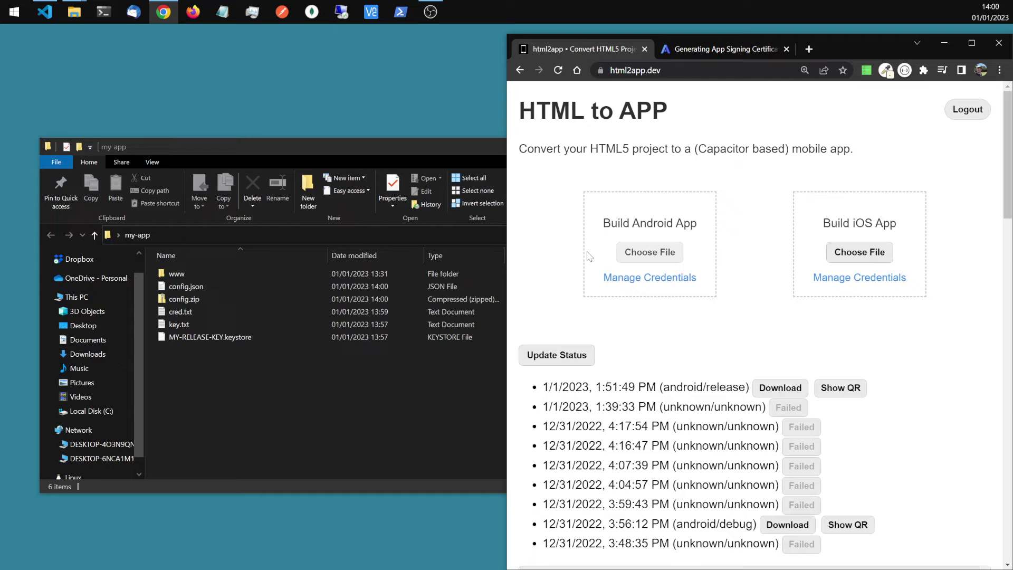
left_click_drag(182, 299, 650, 245)
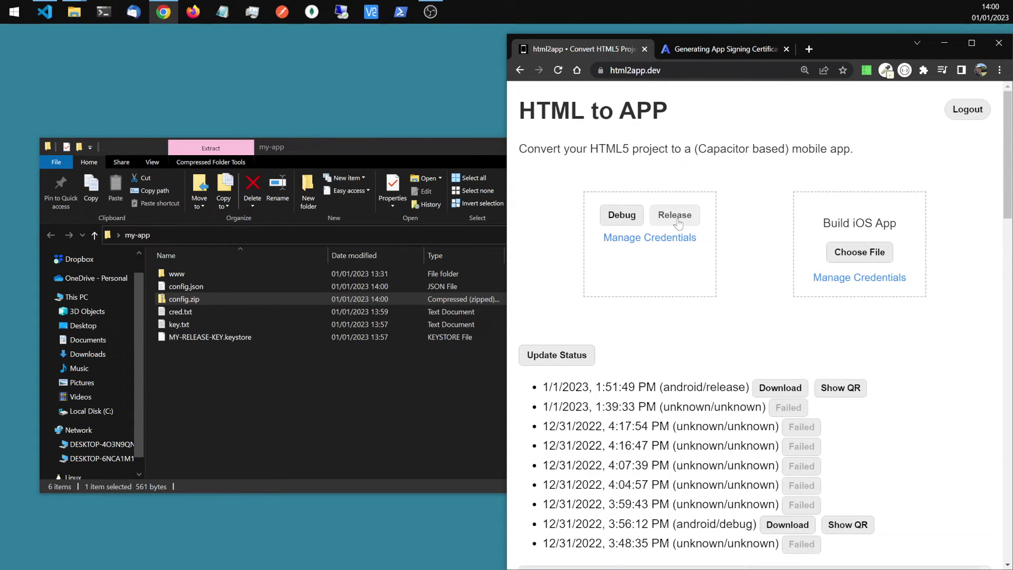
left_click(674, 214)
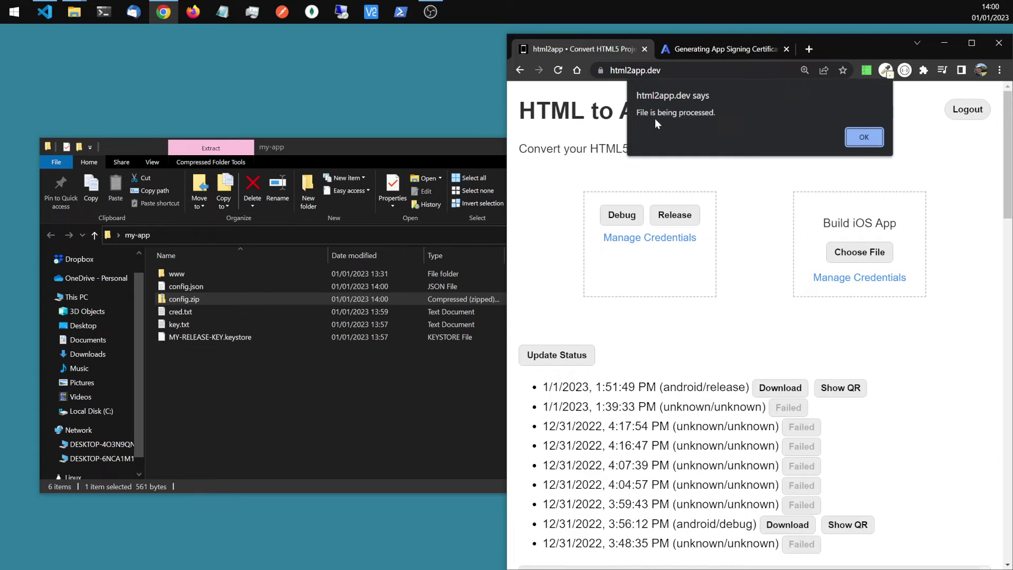
left_click(863, 136)
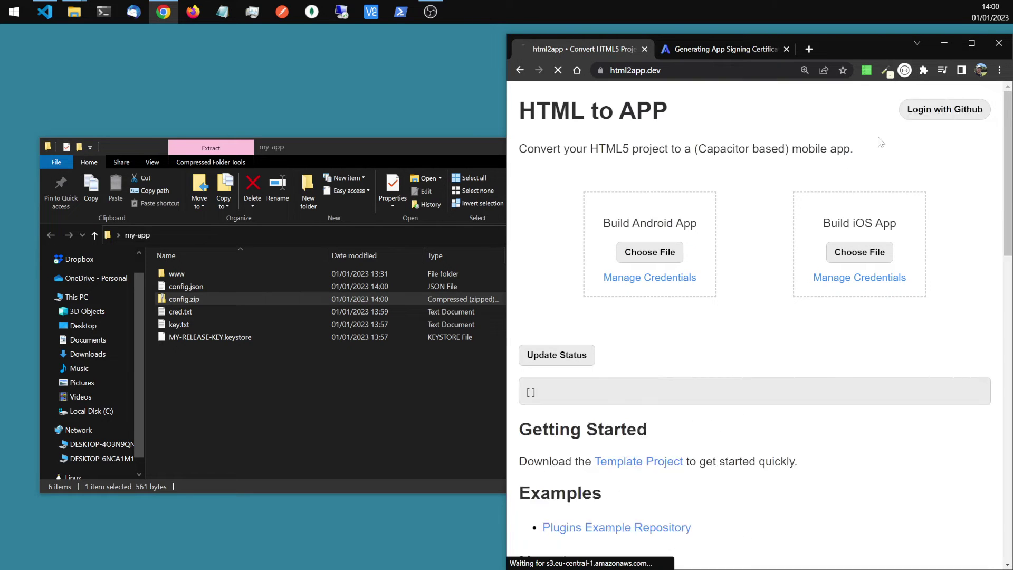
Step: Refresh the build status and find the new build's PENDING entry
double_click(972, 45)
scroll(212, 384, "down", 4)
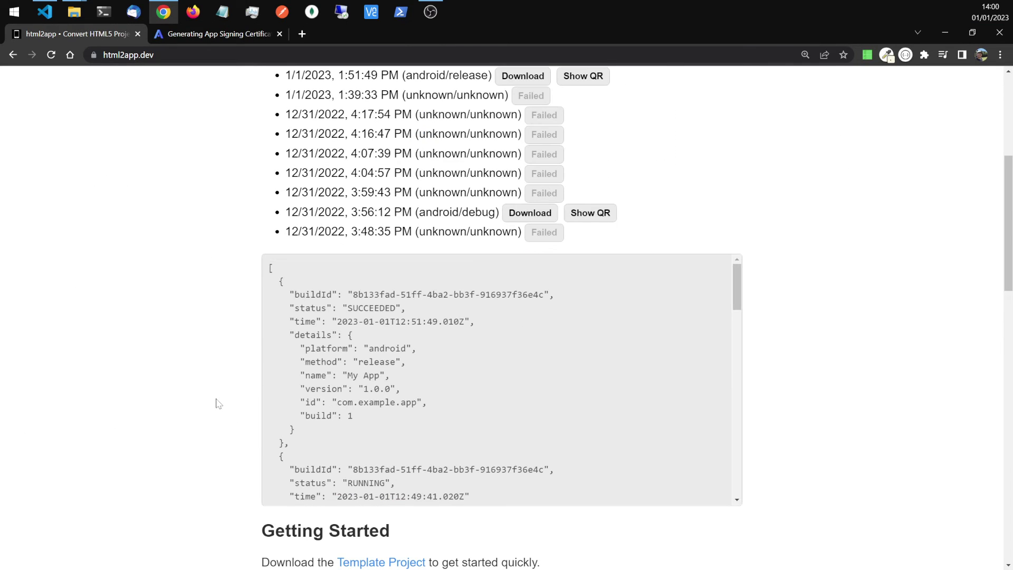
scroll(212, 384, "up", 5)
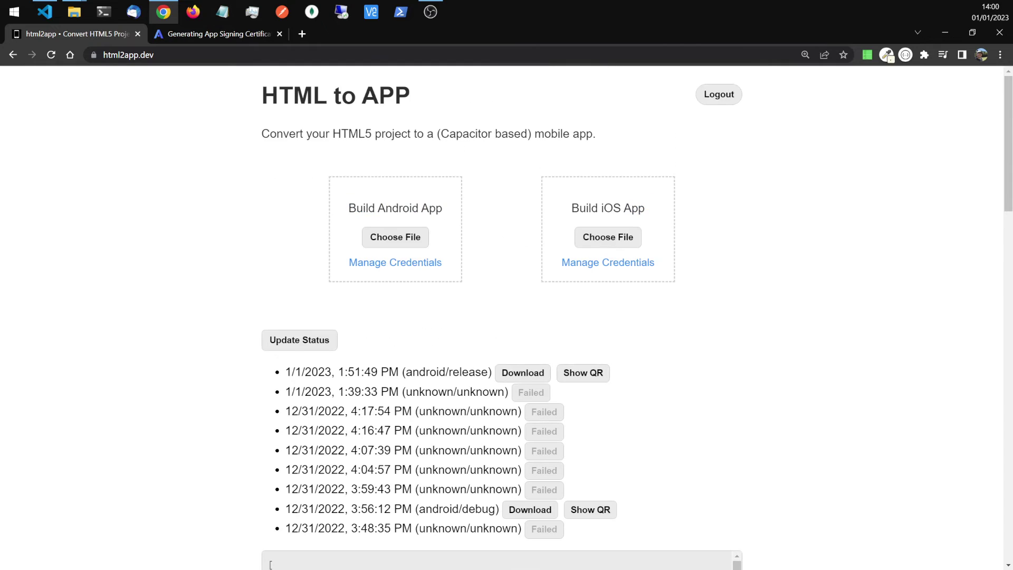
left_click(299, 339)
scroll(340, 448, "down", 2)
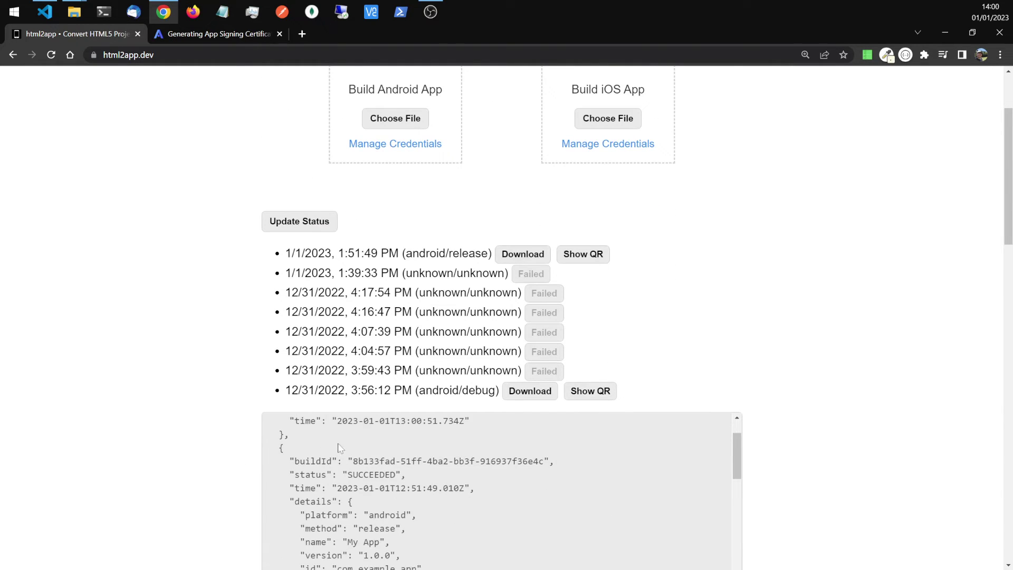
scroll(341, 448, "up", 2)
left_click_drag(478, 484, 273, 447)
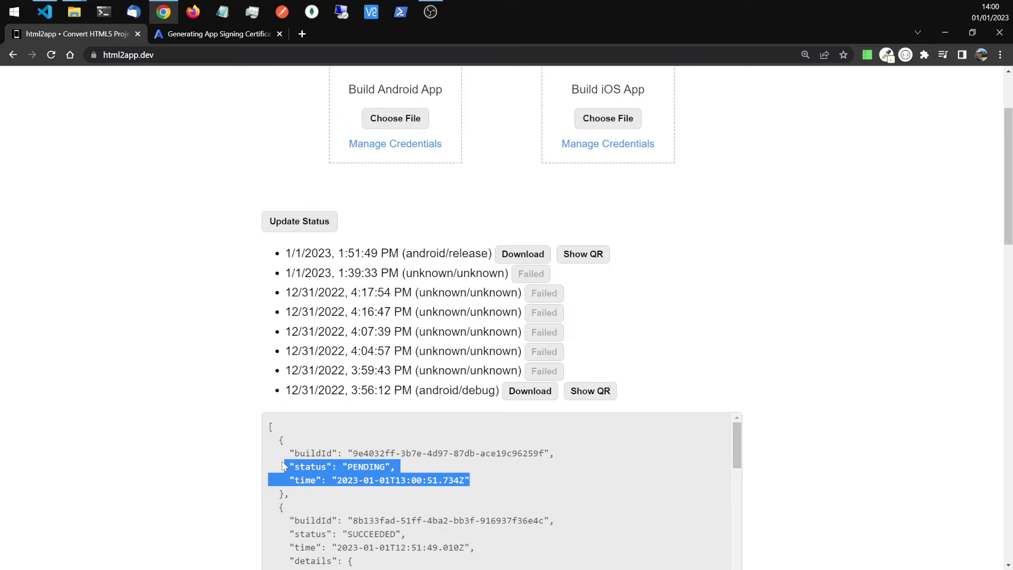
left_click(195, 475)
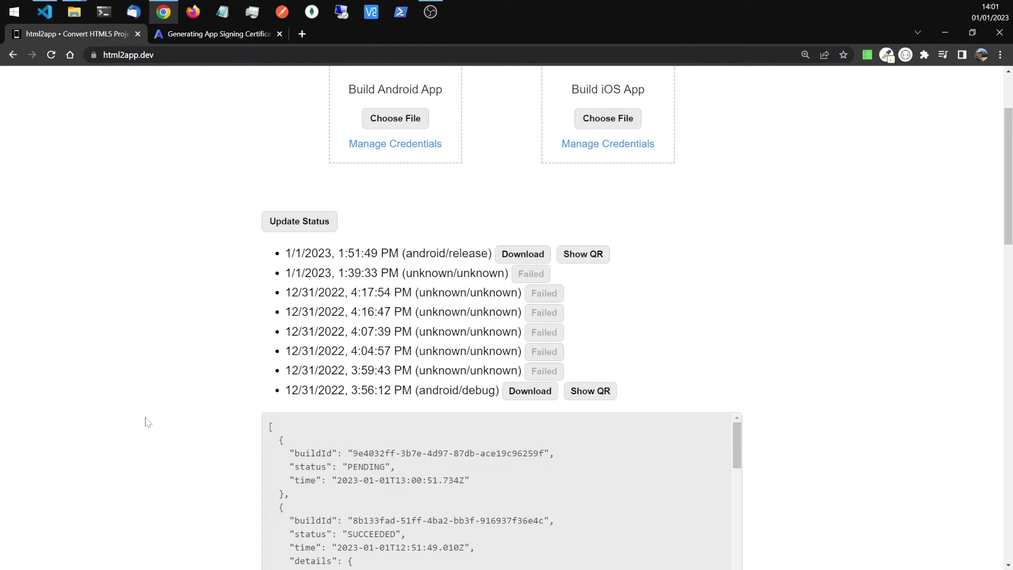
scroll(151, 424, "up", 3)
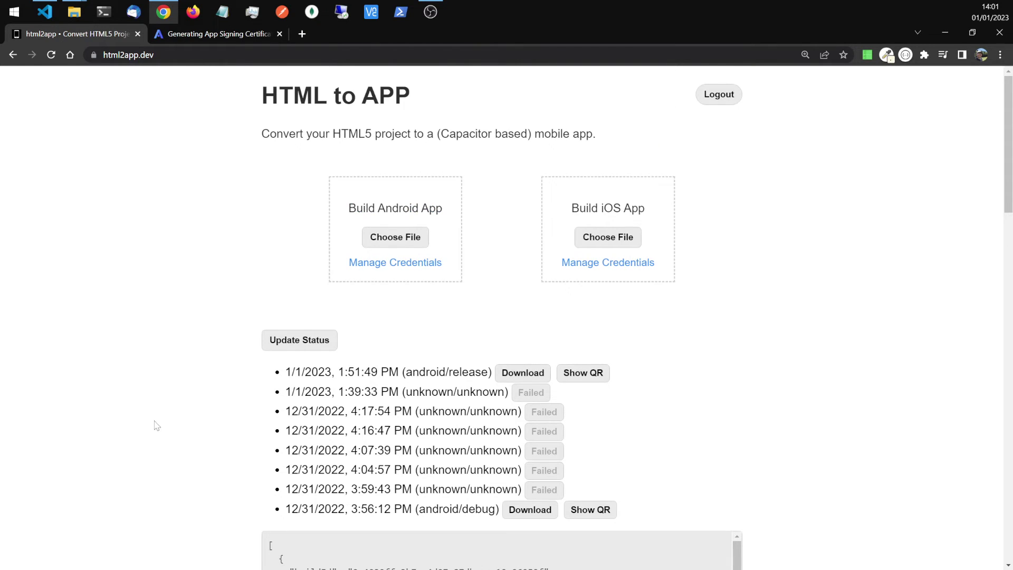
scroll(157, 426, "down", 3)
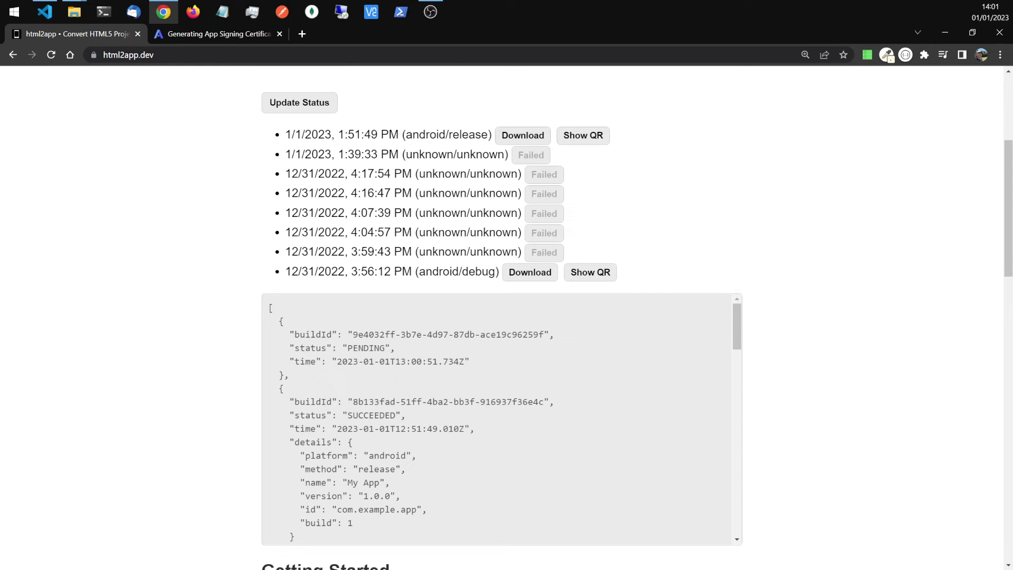
scroll(144, 339, "up", 1)
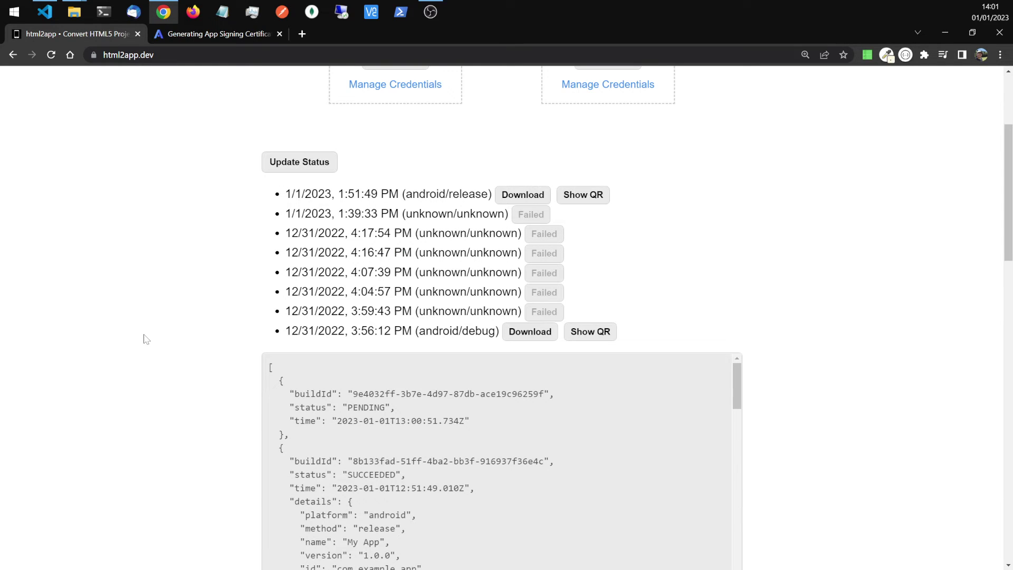
Step: Refresh the status again and confirm the newest build is RUNNING
left_click(299, 161)
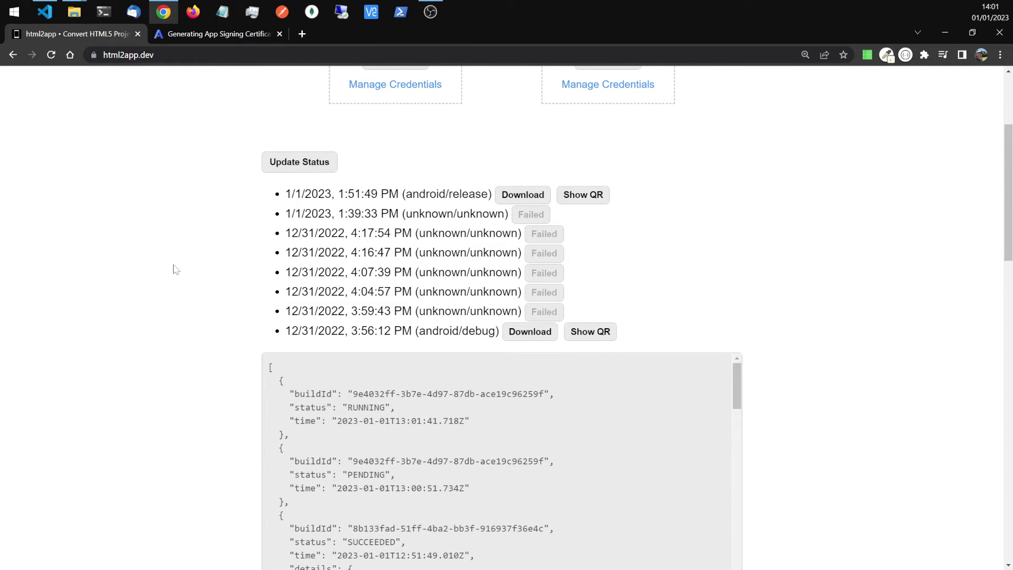
scroll(206, 377, "down", 1)
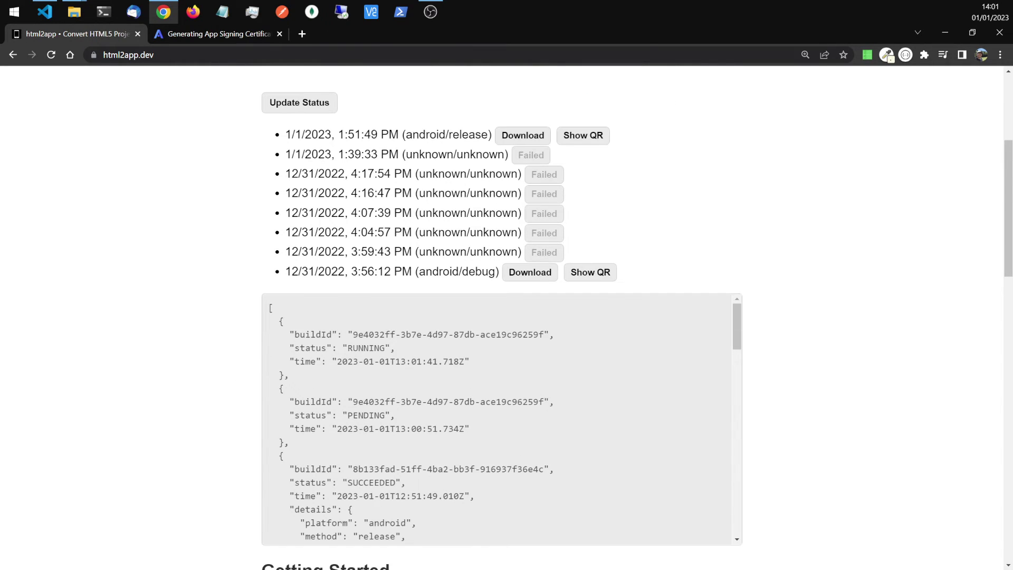
left_click_drag(305, 379, 270, 329)
left_click(269, 331)
left_click_drag(333, 362, 450, 361)
left_click(307, 380)
left_click_drag(306, 379, 270, 311)
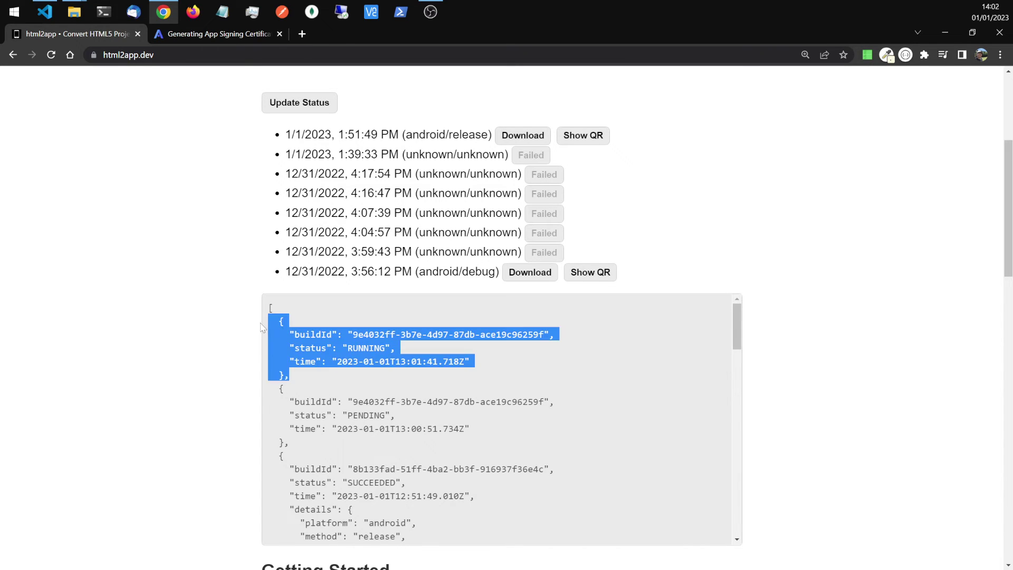
left_click(165, 356)
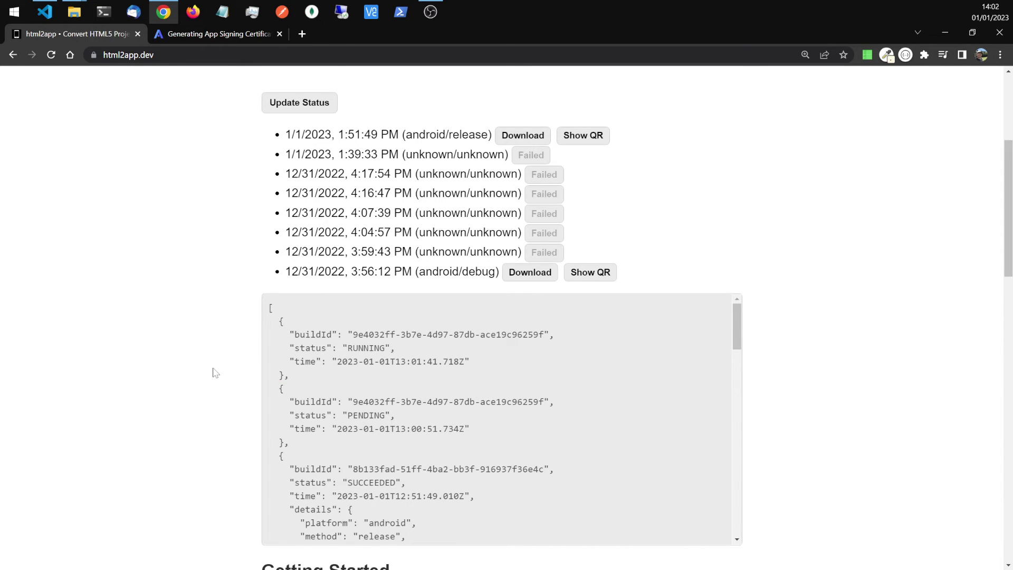
scroll(203, 368, "up", 1)
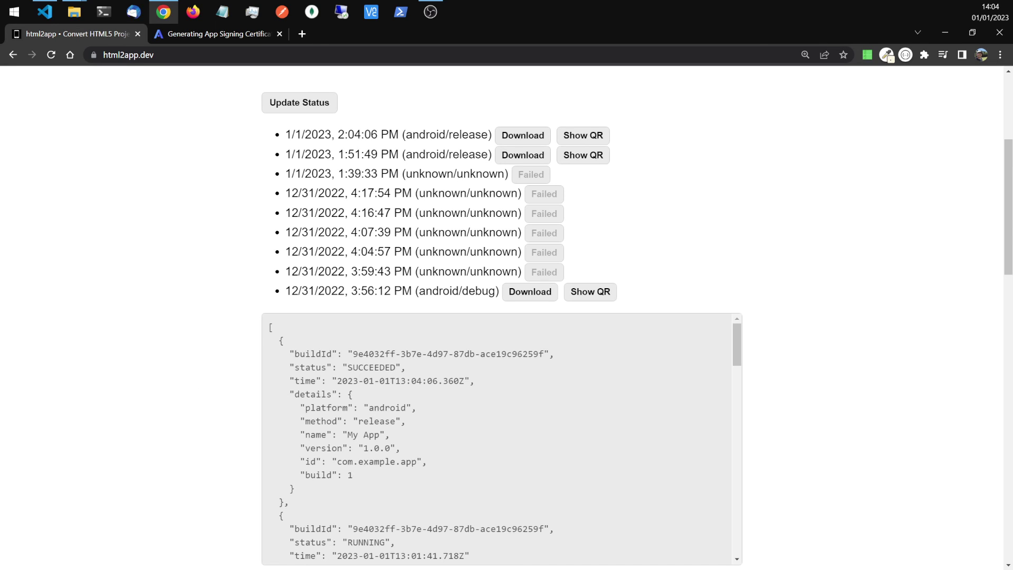
Step: Check the newest build's log entry for status SUCCEEDED, platform android, method release
triple_click(357, 408)
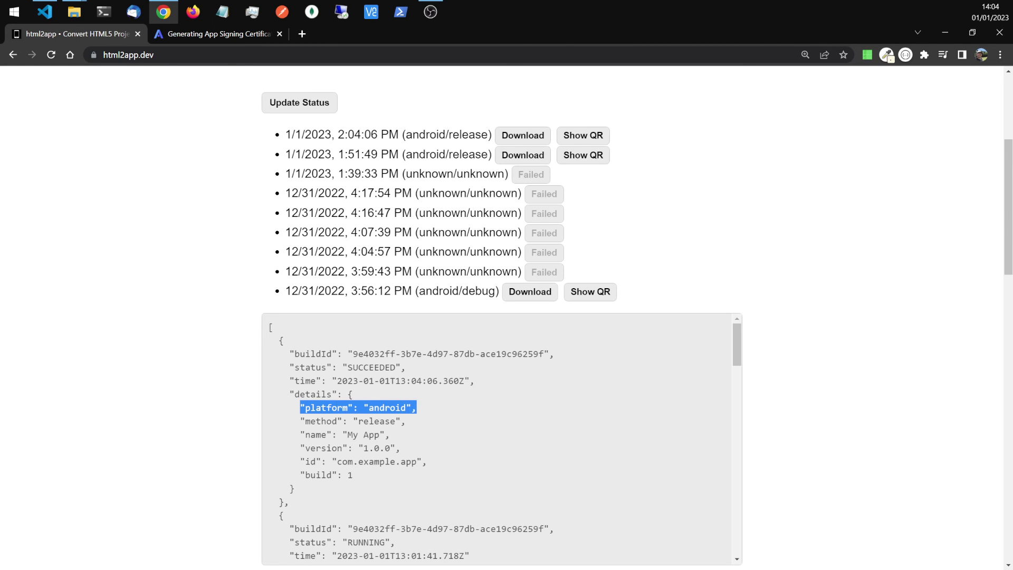
double_click(377, 421)
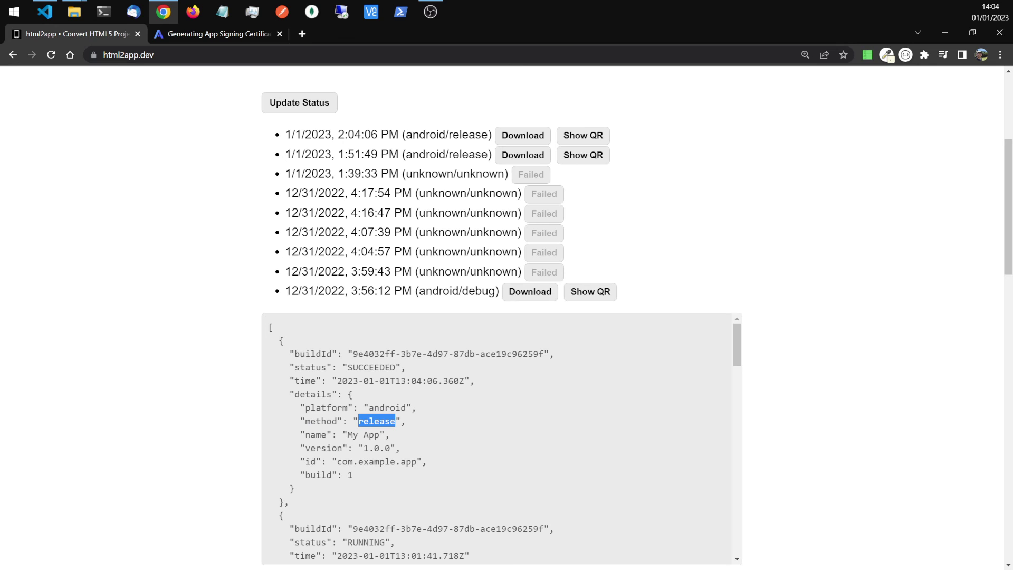
left_click(418, 441)
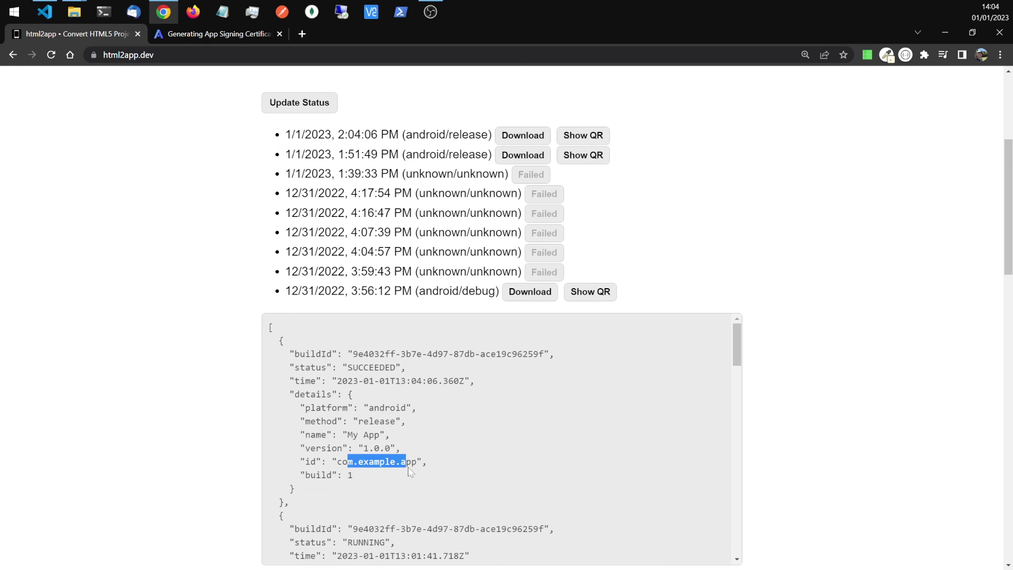
left_click_drag(354, 475, 299, 415)
scroll(213, 412, "up", 3)
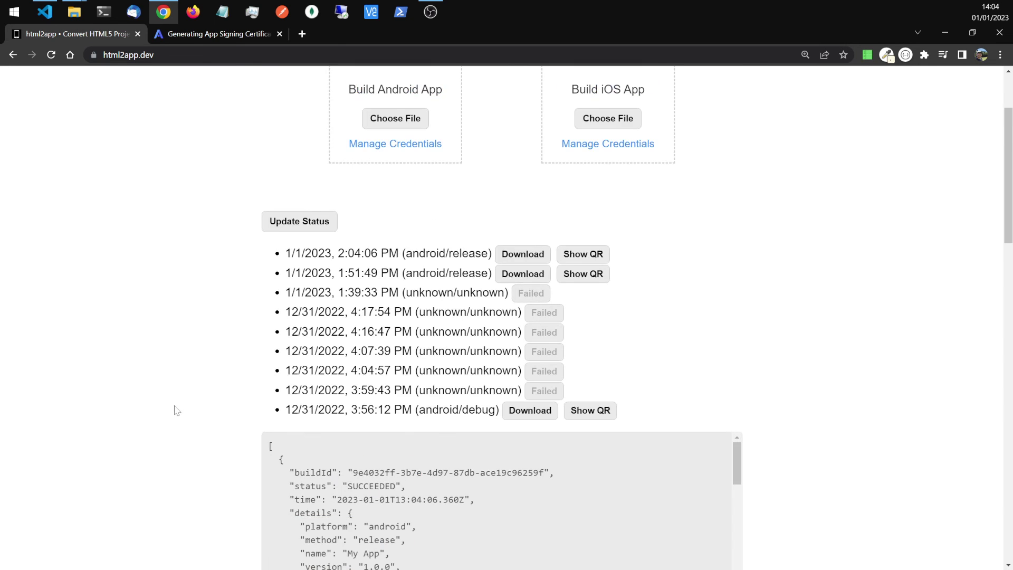
scroll(182, 412, "up", 2)
Step: Download app-release-signed.aab from the 2:04:06 PM android/release build entry
left_click(523, 313)
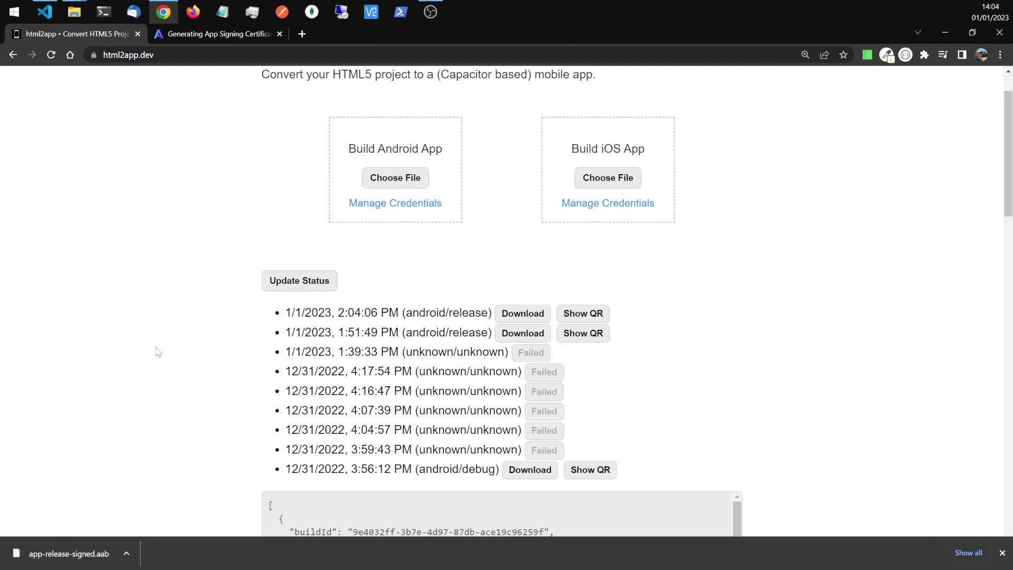
scroll(166, 357, "up", 2)
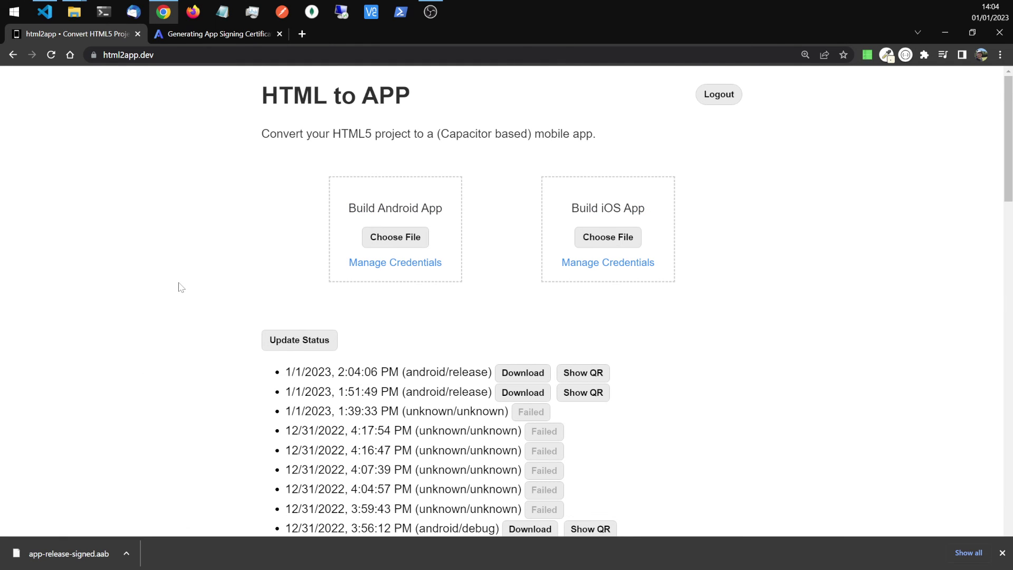